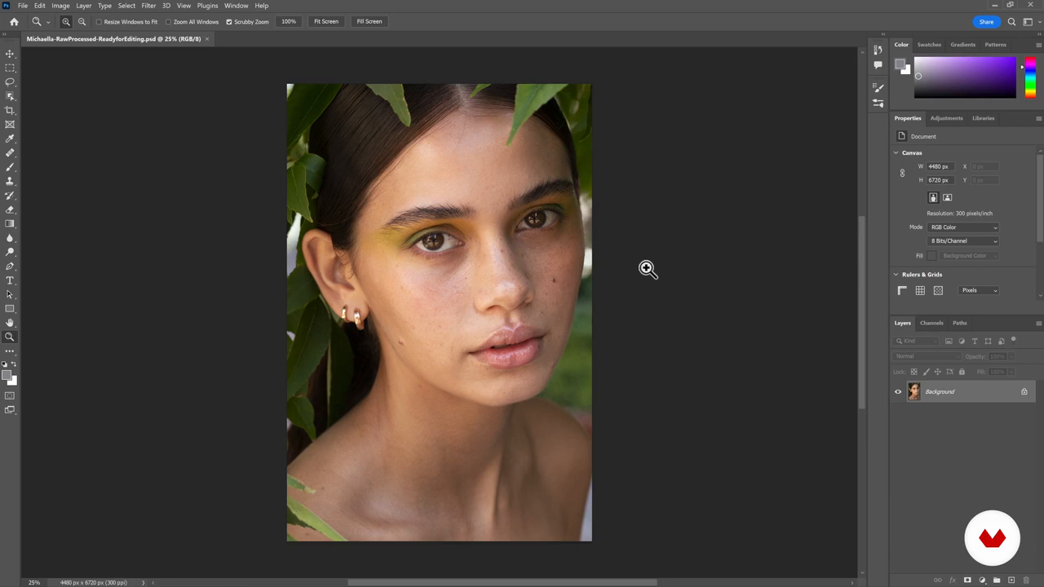
Review the RGB working space choices in the colour settings and keep Adobe RGB (1998).
{"action": "left_click", "coordinate": [39, 6]}
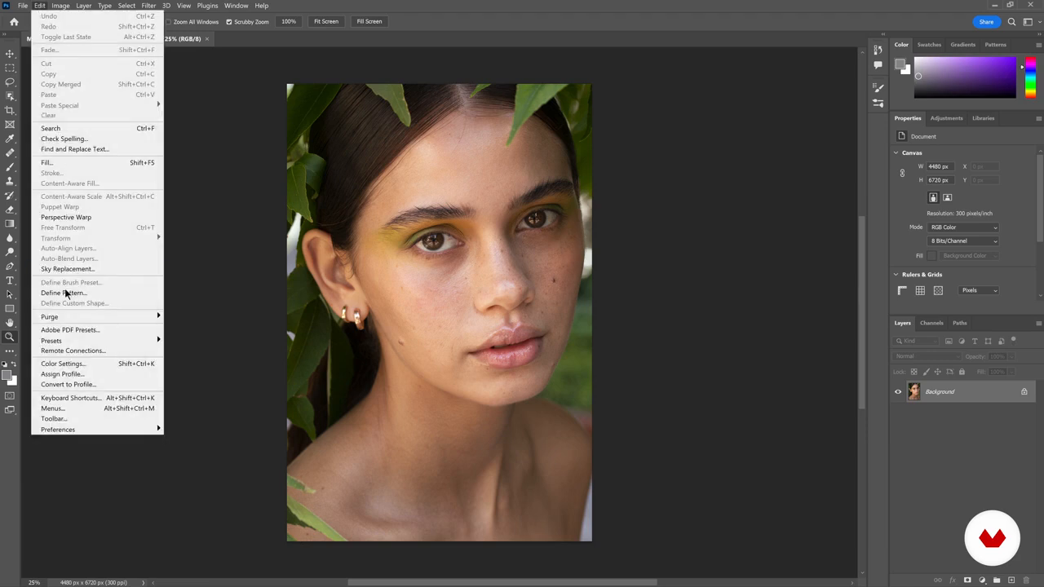
{"action": "left_click", "coordinate": [65, 363]}
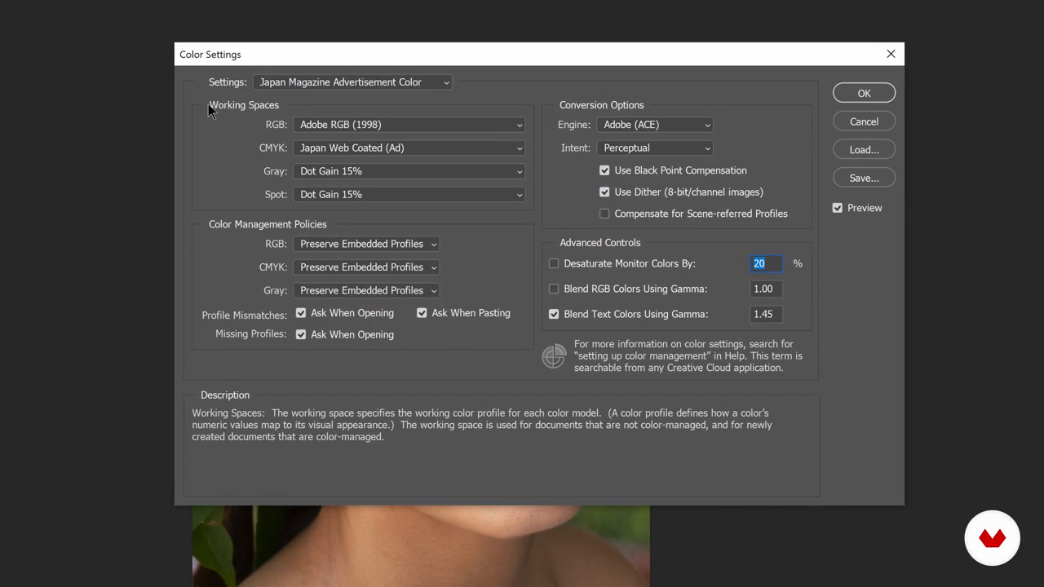
{"action": "left_click", "coordinate": [431, 128]}
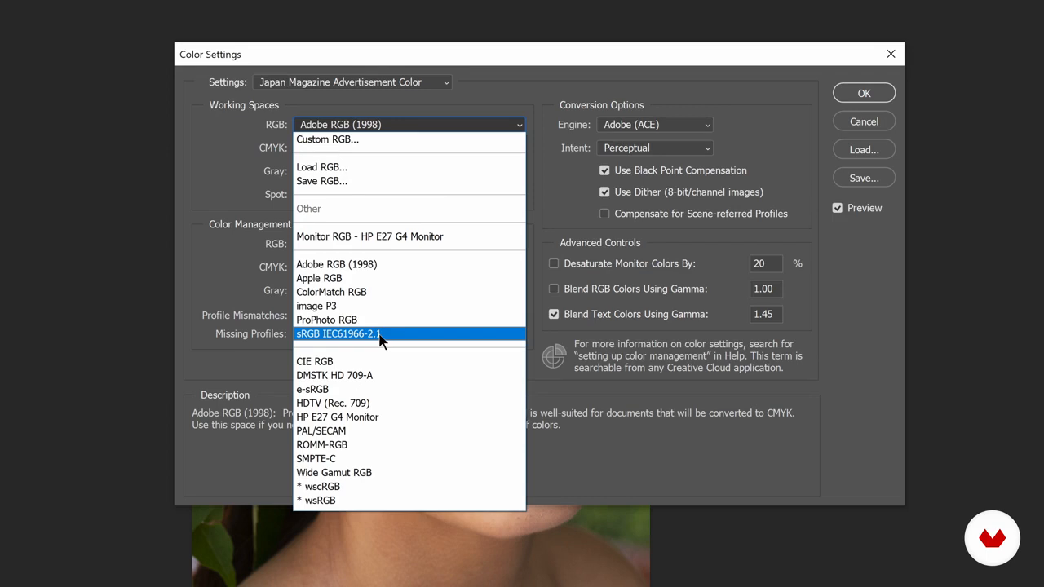
{"action": "left_click", "coordinate": [540, 152]}
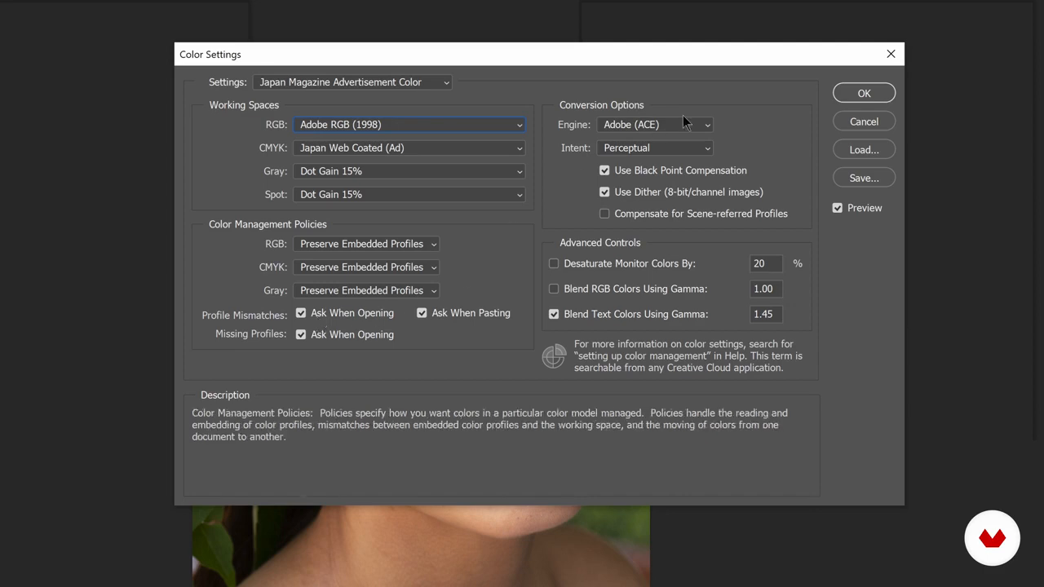
{"action": "left_click", "coordinate": [865, 96]}
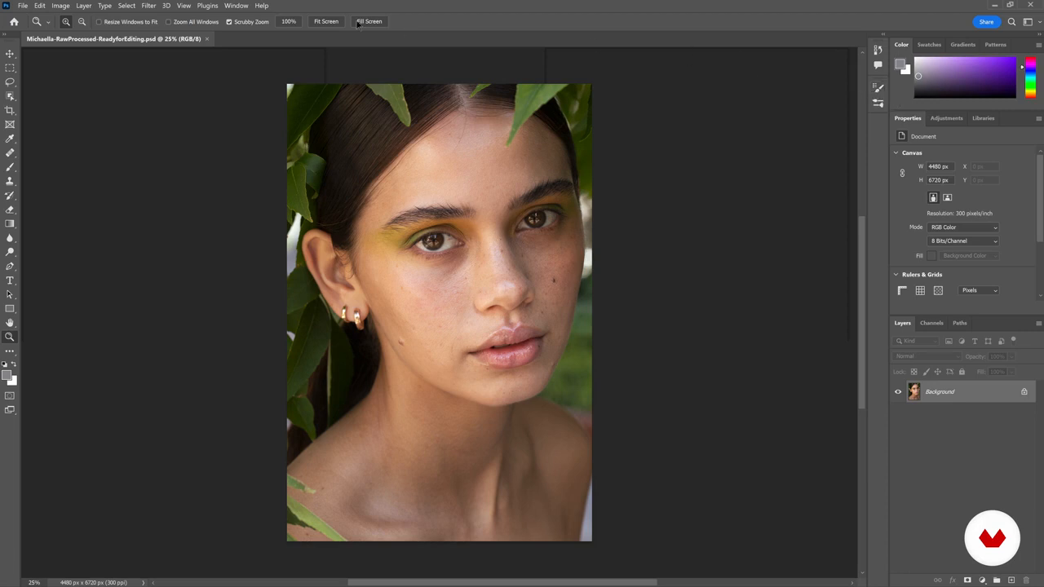
Activate the Brush tool and review its Transfer options in the brush settings, closing them again.
{"action": "left_click", "coordinate": [237, 6]}
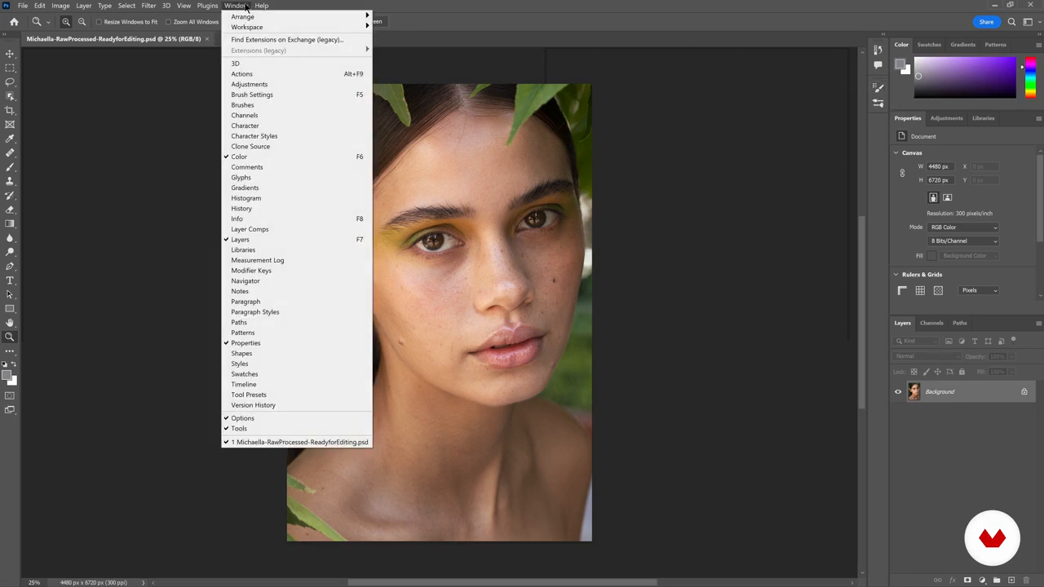
{"action": "left_click", "coordinate": [249, 95]}
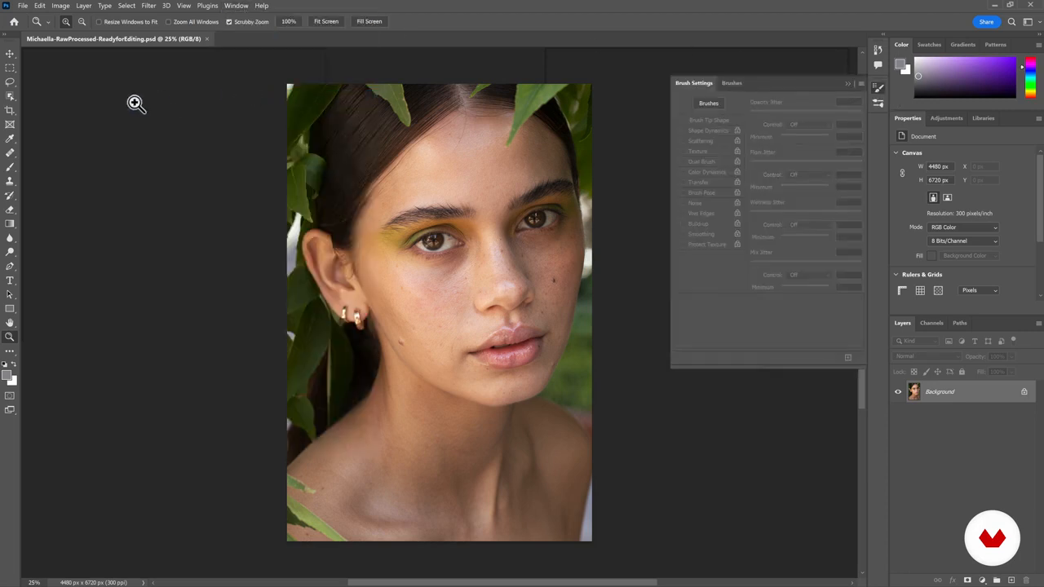
{"action": "left_click", "coordinate": [9, 167]}
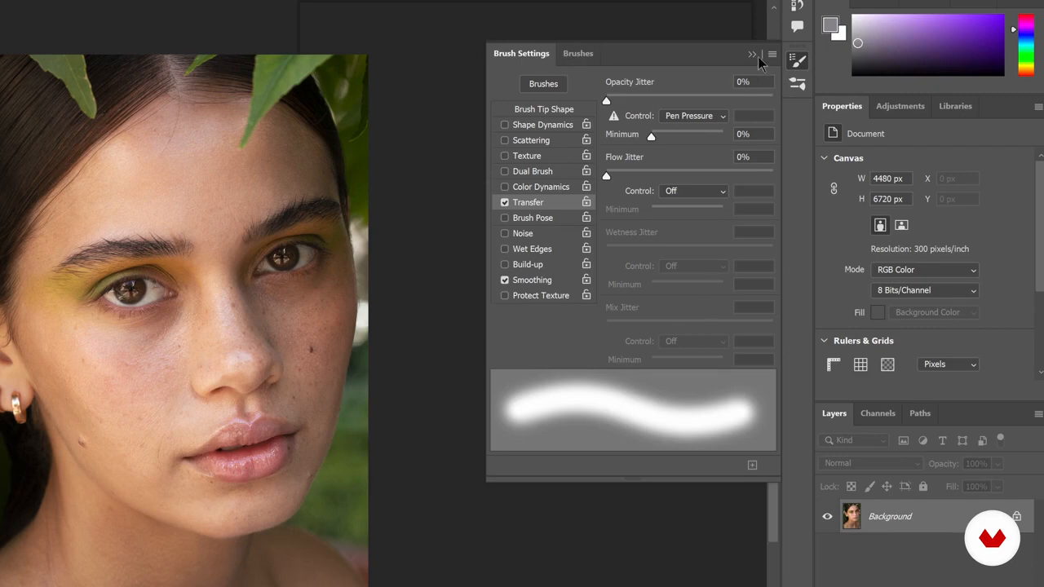
{"action": "left_click", "coordinate": [799, 63]}
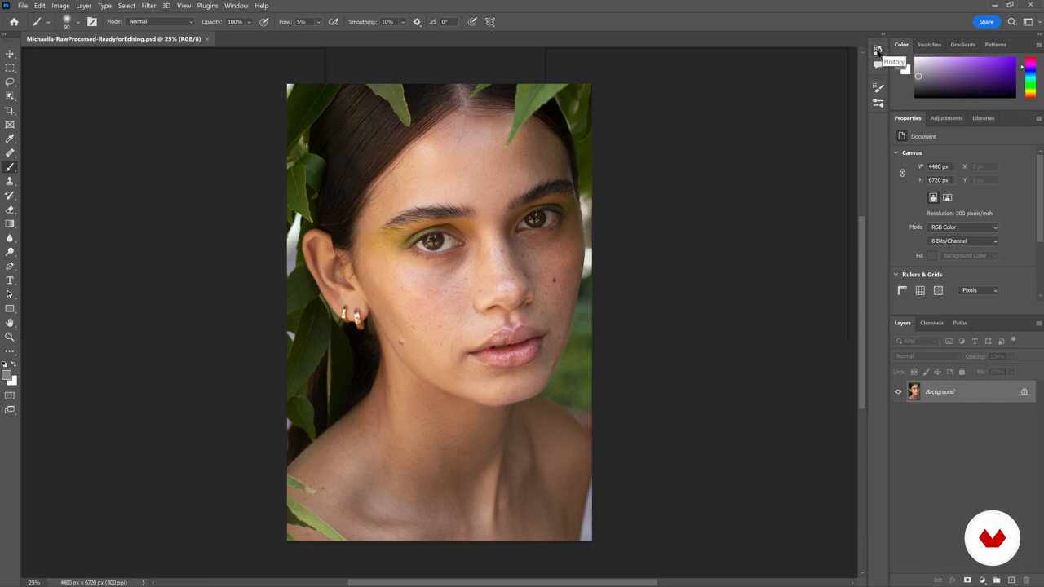
Show the document's History and keep it open beside the canvas.
{"action": "left_click", "coordinate": [877, 51]}
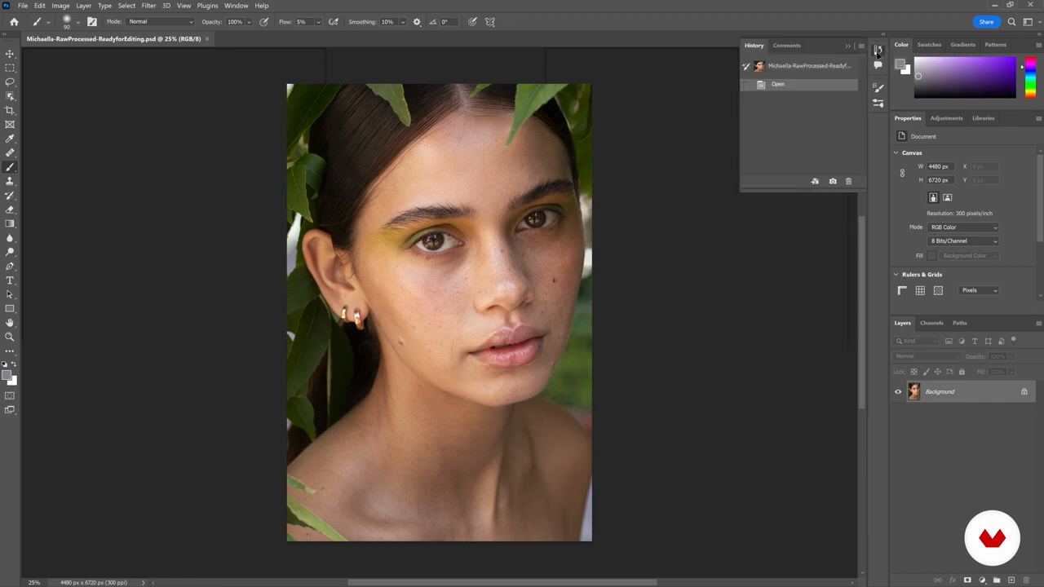
{"action": "left_click", "coordinate": [236, 6]}
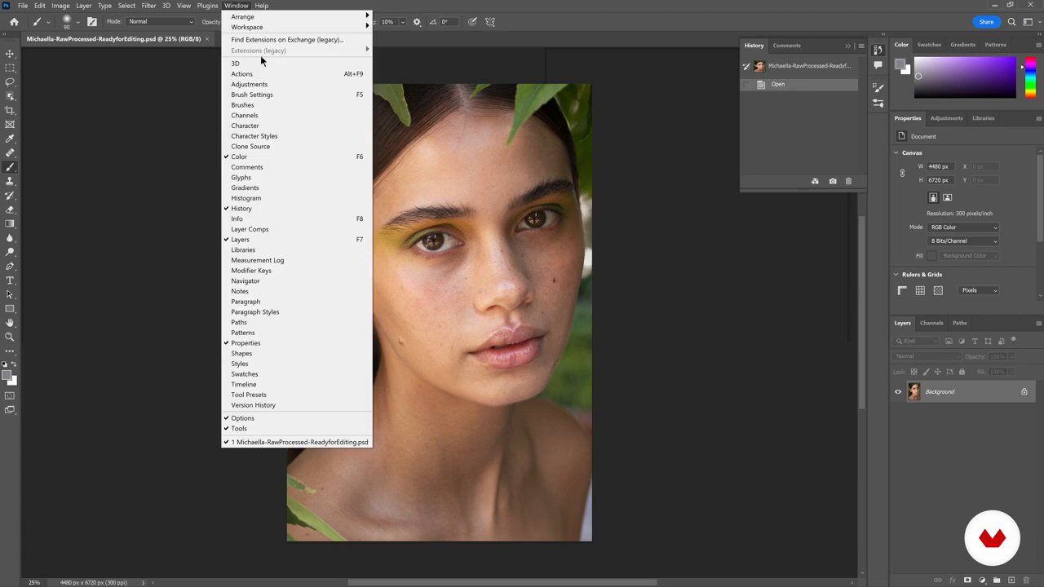
{"action": "left_click", "coordinate": [266, 208]}
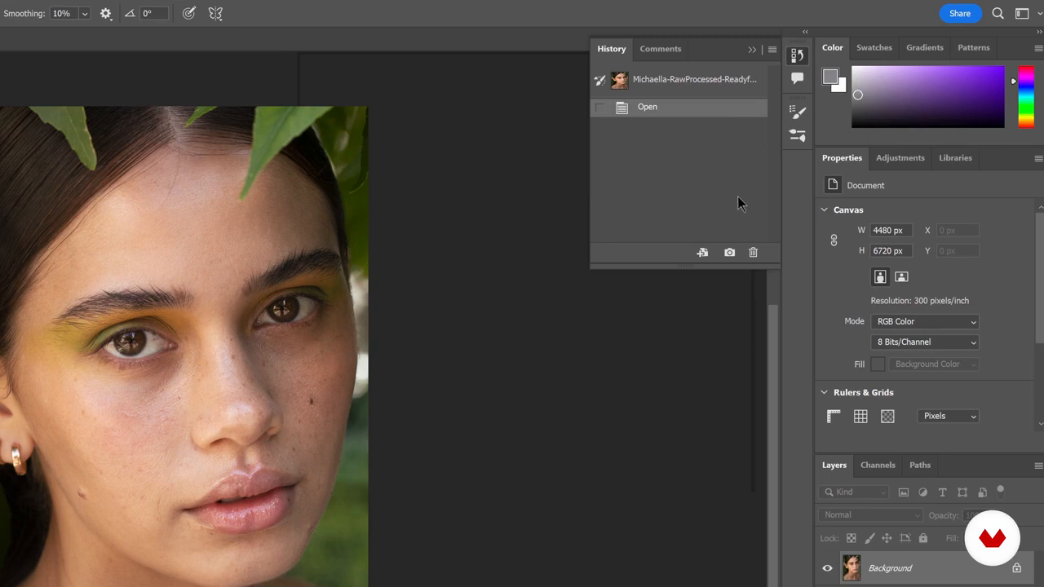
{"action": "left_click", "coordinate": [730, 255]}
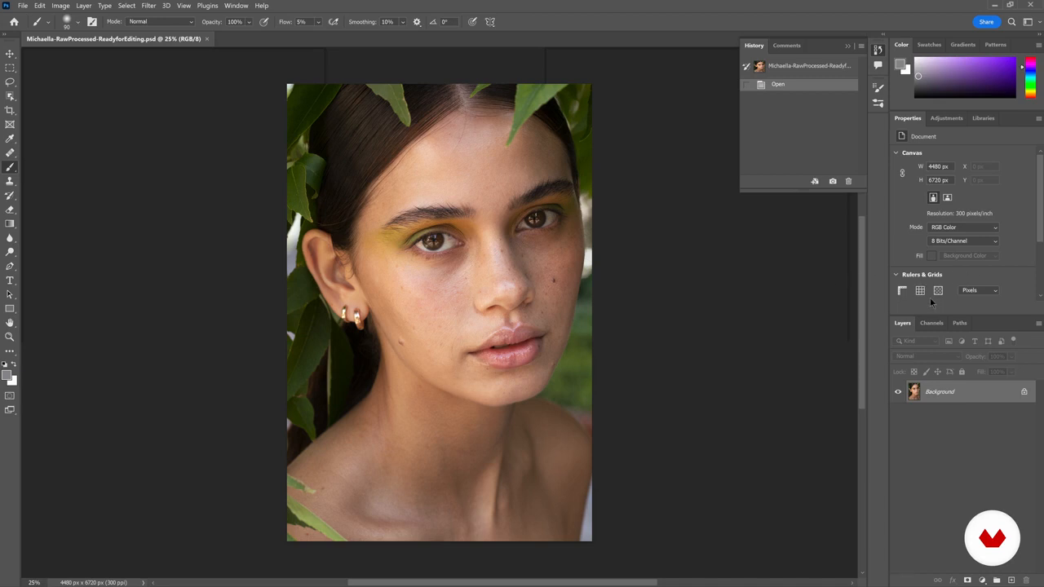
Add a Curves adjustment layer, raise its midtones to brighten the portrait, and save this state as a history snapshot.
{"action": "left_click", "coordinate": [983, 580]}
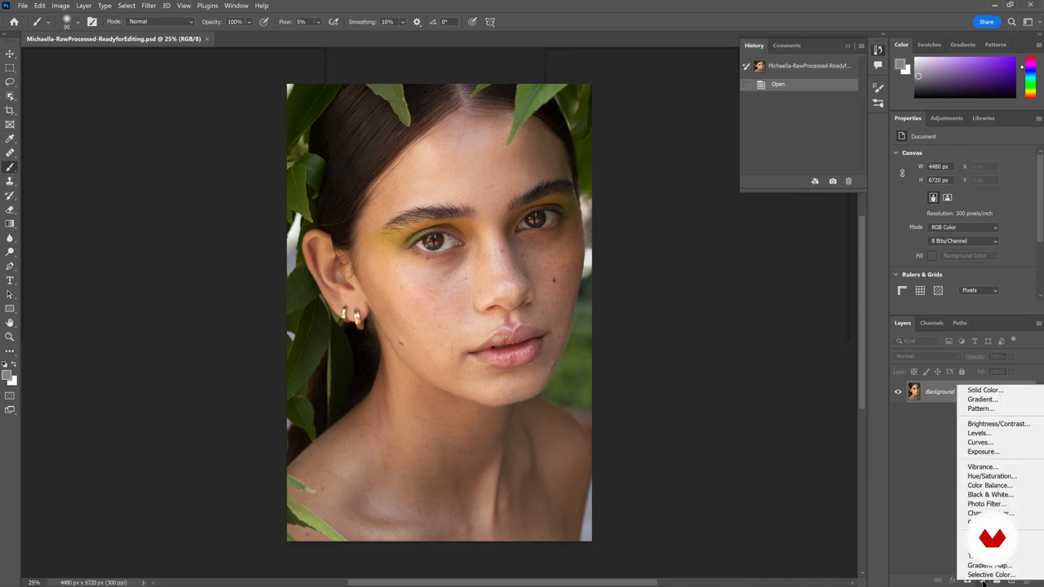
{"action": "left_click", "coordinate": [988, 448]}
{"action": "left_click_drag", "start_coordinate": [995, 211], "coordinate": [982, 203]}
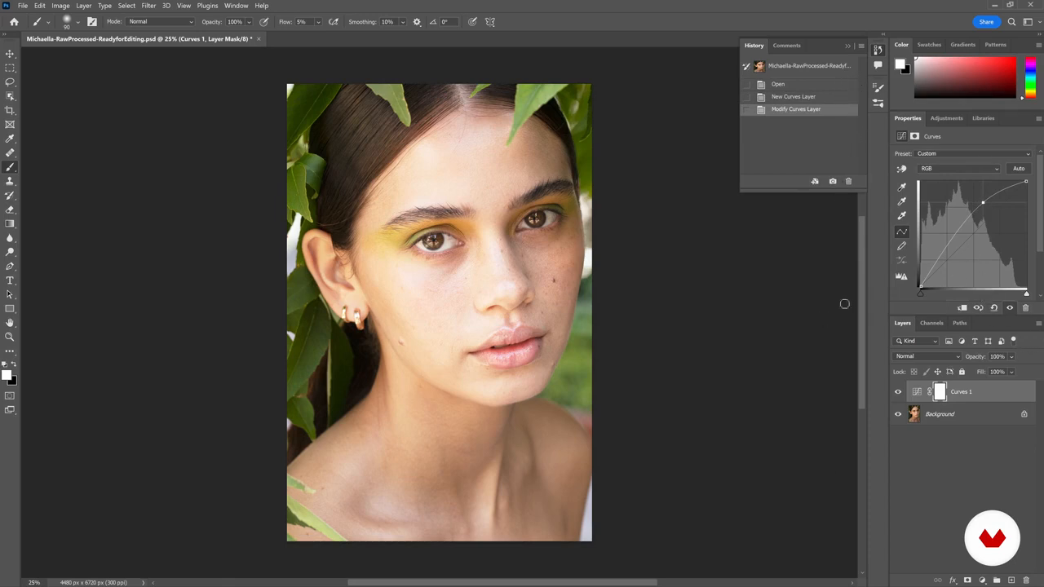
{"action": "left_click", "coordinate": [833, 183]}
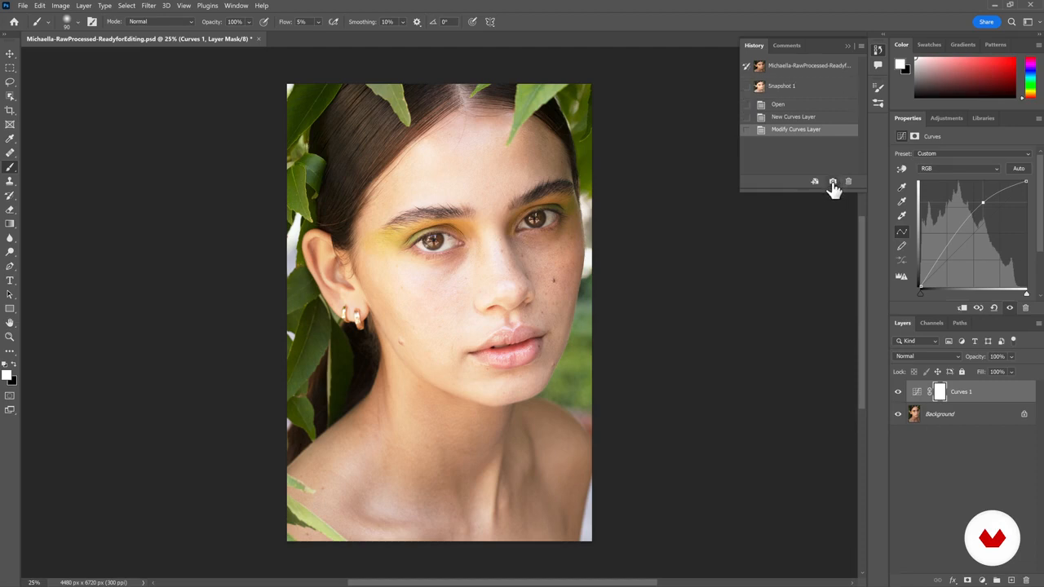
Compare the original image state with Snapshot 1 in the history and return to the original state.
{"action": "left_click", "coordinate": [813, 72]}
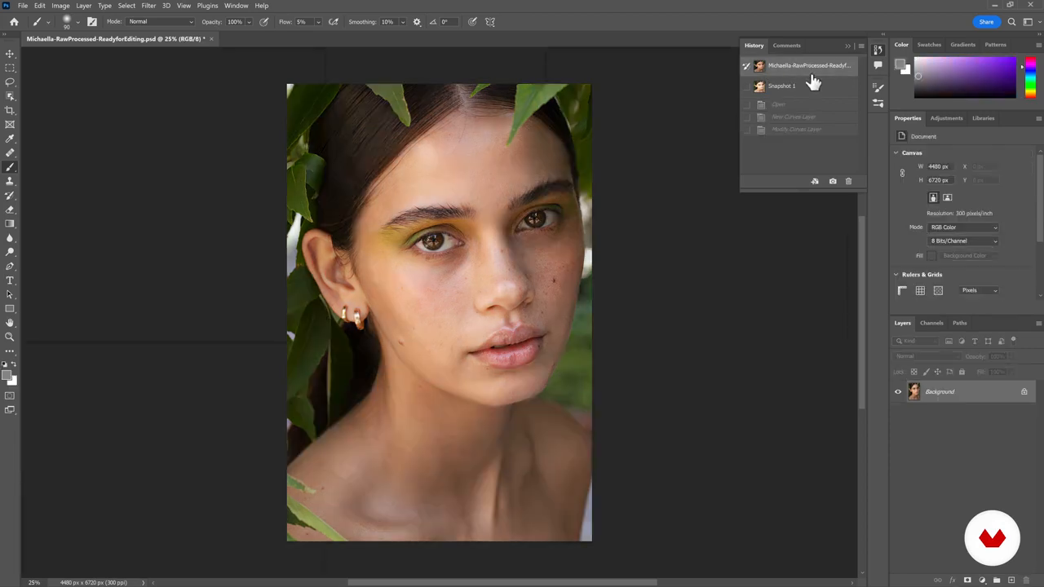
{"action": "left_click", "coordinate": [810, 88]}
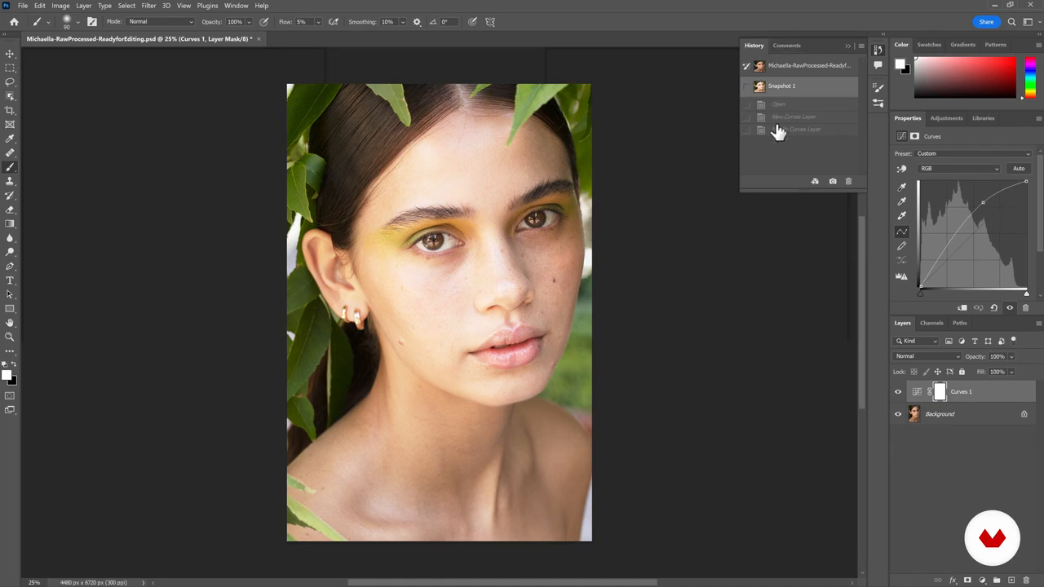
{"action": "left_click", "coordinate": [827, 67]}
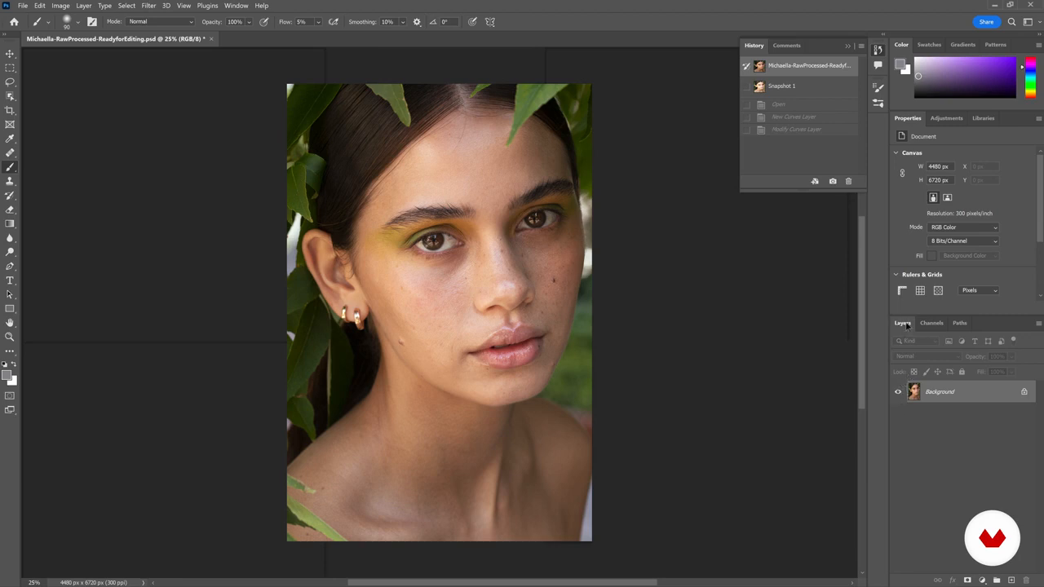
Add a neutral Curves adjustment layer and, above it, a new empty layer with a white layer mask.
{"action": "mouse_move", "coordinate": [899, 325]}
{"action": "left_mouse_down"}
{"action": "mouse_move", "coordinate": [939, 324]}
{"action": "mouse_move", "coordinate": [902, 325]}
{"action": "left_mouse_up"}
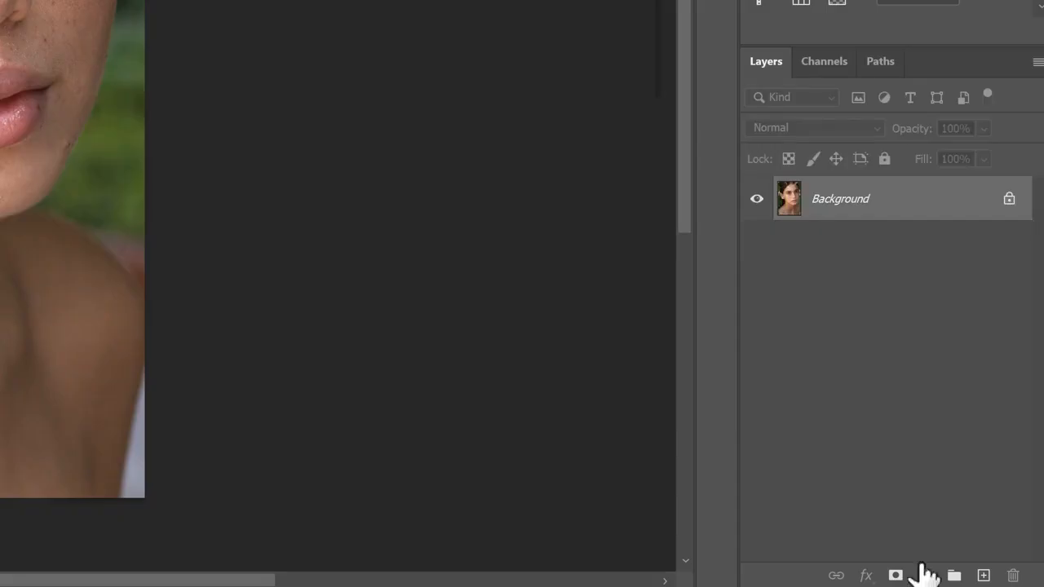
{"action": "left_click", "coordinate": [925, 576]}
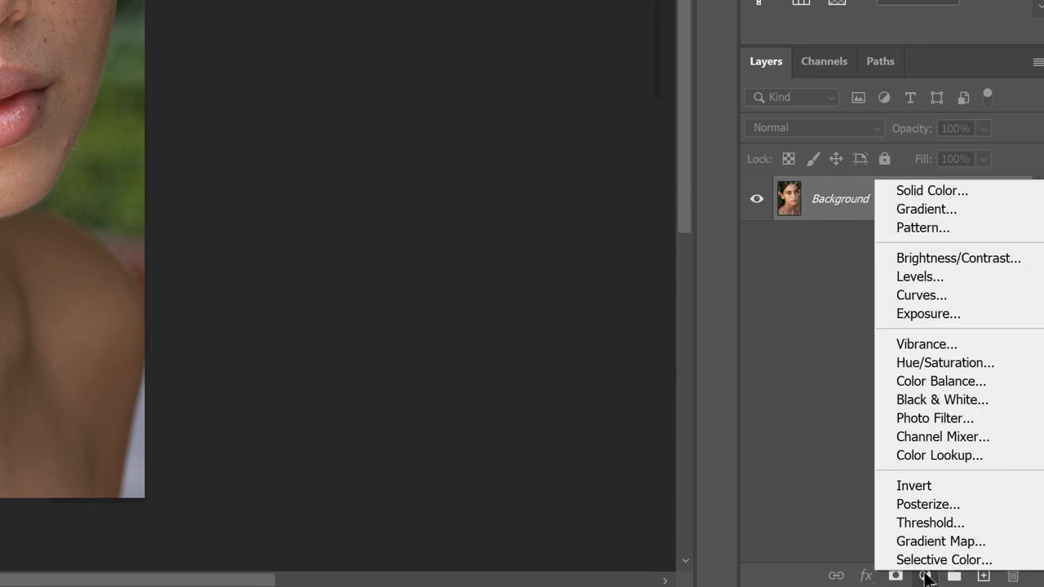
{"action": "left_click", "coordinate": [941, 297]}
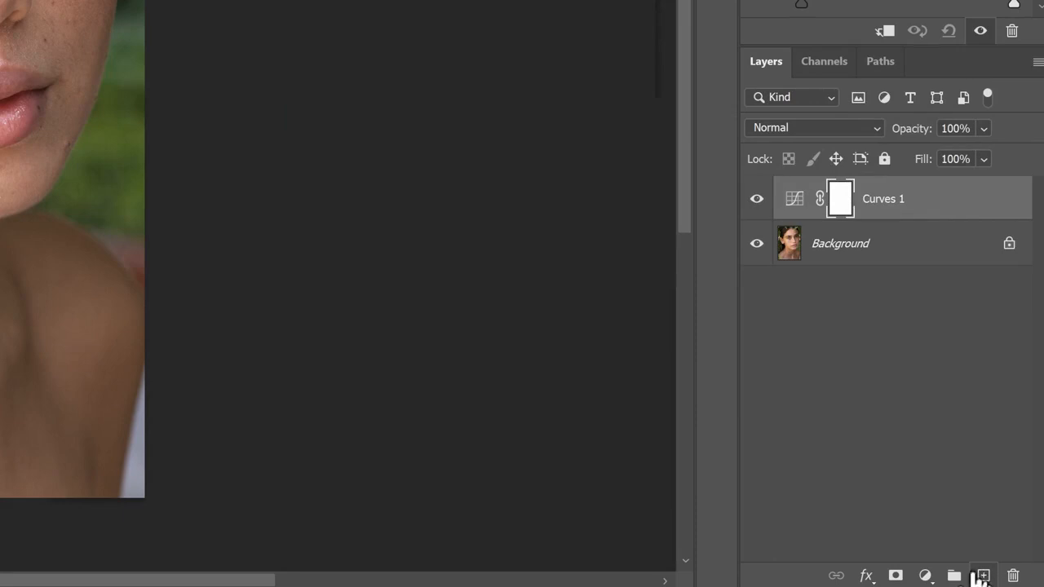
{"action": "left_click", "coordinate": [983, 576]}
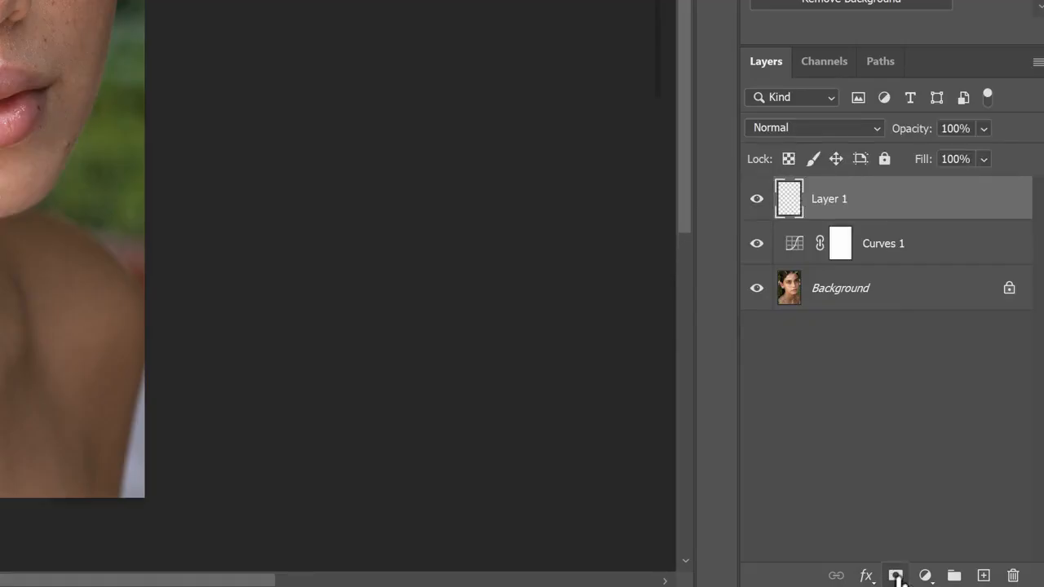
{"action": "left_click", "coordinate": [896, 576]}
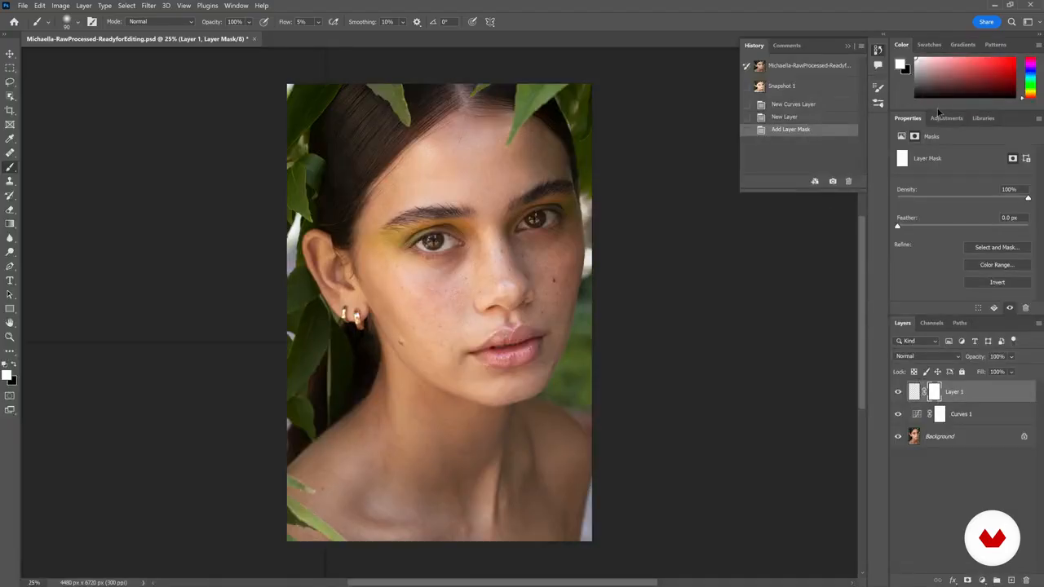
Enlarge the colour picker area and sample the cheek's skin tone from the Background layer as the foreground colour.
{"action": "left_click_drag", "start_coordinate": [936, 111], "coordinate": [936, 154]}
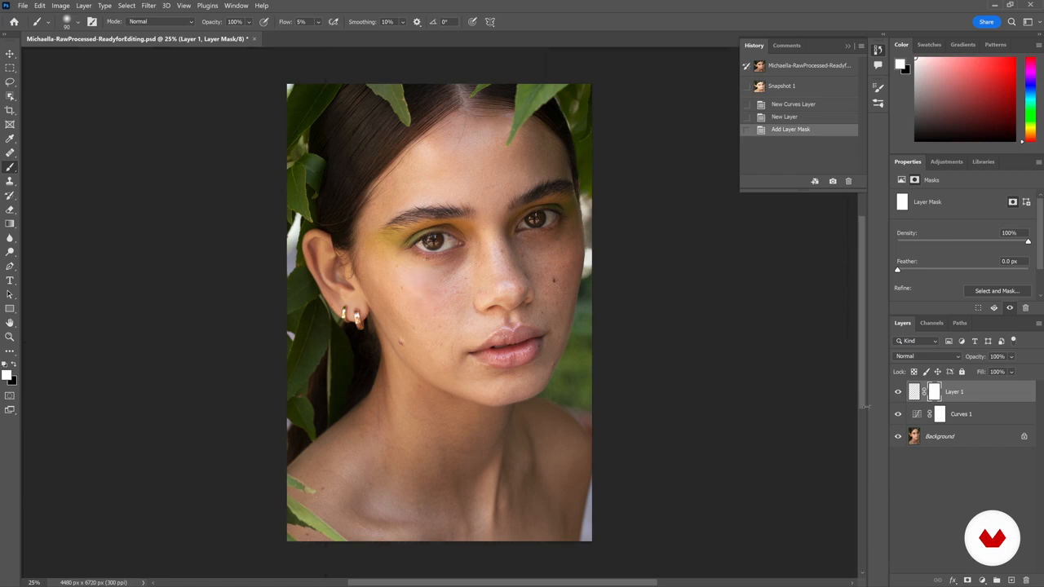
{"action": "left_click", "coordinate": [940, 440]}
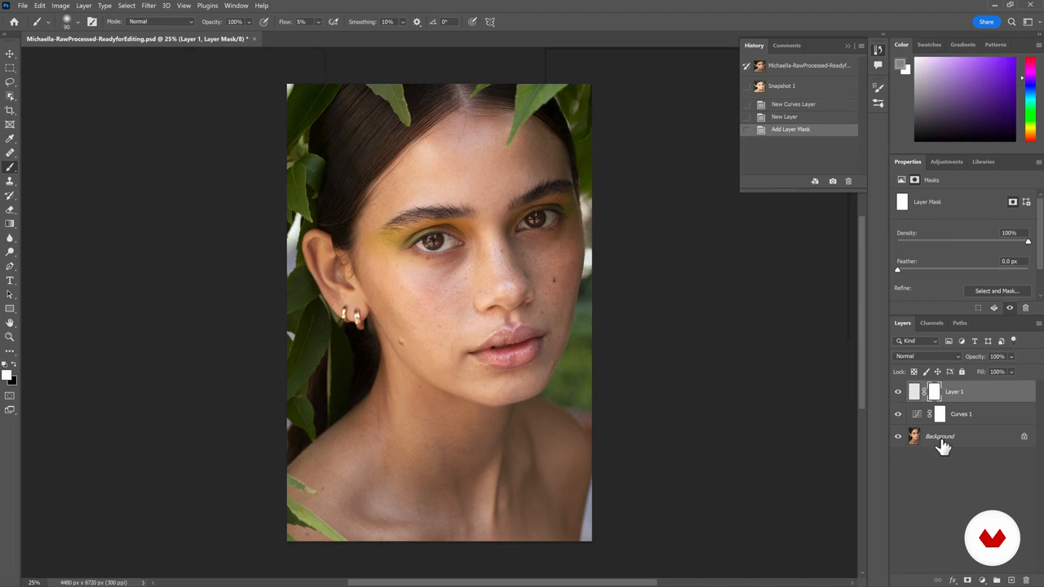
{"action": "left_click", "coordinate": [414, 307], "text": "alt"}
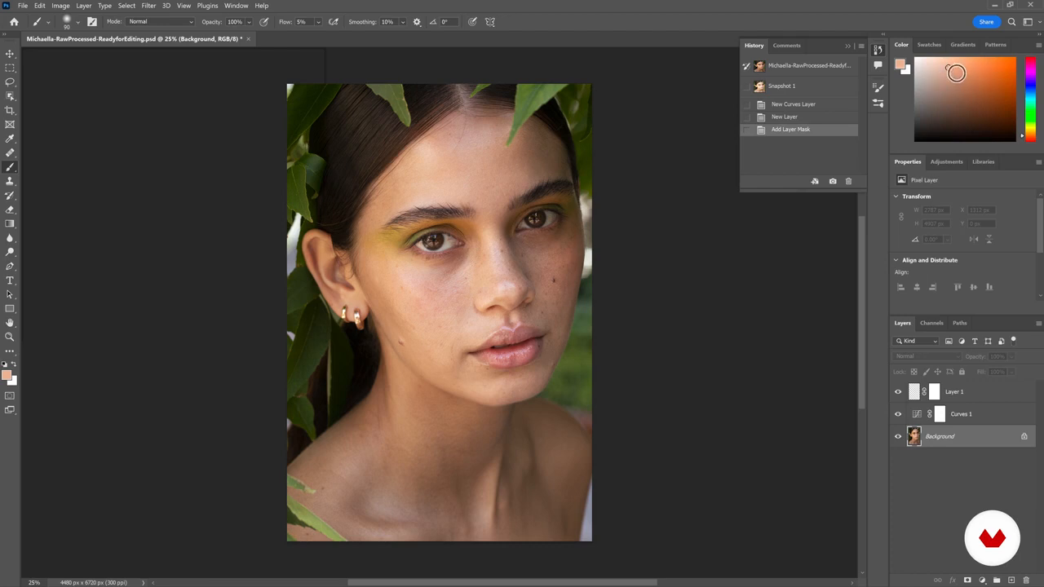
Shift the foreground colour to a purple hue and vary its saturation and brightness.
{"action": "mouse_move", "coordinate": [953, 72]}
{"action": "left_mouse_down"}
{"action": "mouse_move", "coordinate": [980, 84]}
{"action": "mouse_move", "coordinate": [996, 74]}
{"action": "mouse_move", "coordinate": [961, 86]}
{"action": "mouse_move", "coordinate": [966, 101]}
{"action": "left_mouse_up"}
{"action": "left_click_drag", "start_coordinate": [1035, 118], "coordinate": [1033, 79]}
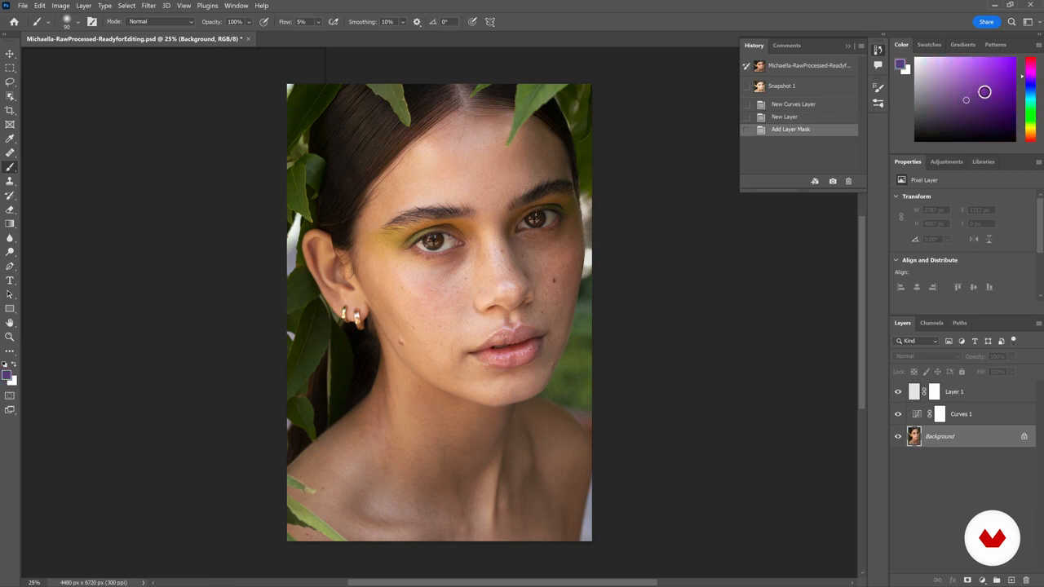
{"action": "mouse_move", "coordinate": [958, 77]}
{"action": "left_mouse_down"}
{"action": "mouse_move", "coordinate": [935, 99]}
{"action": "mouse_move", "coordinate": [924, 85]}
{"action": "left_mouse_up"}
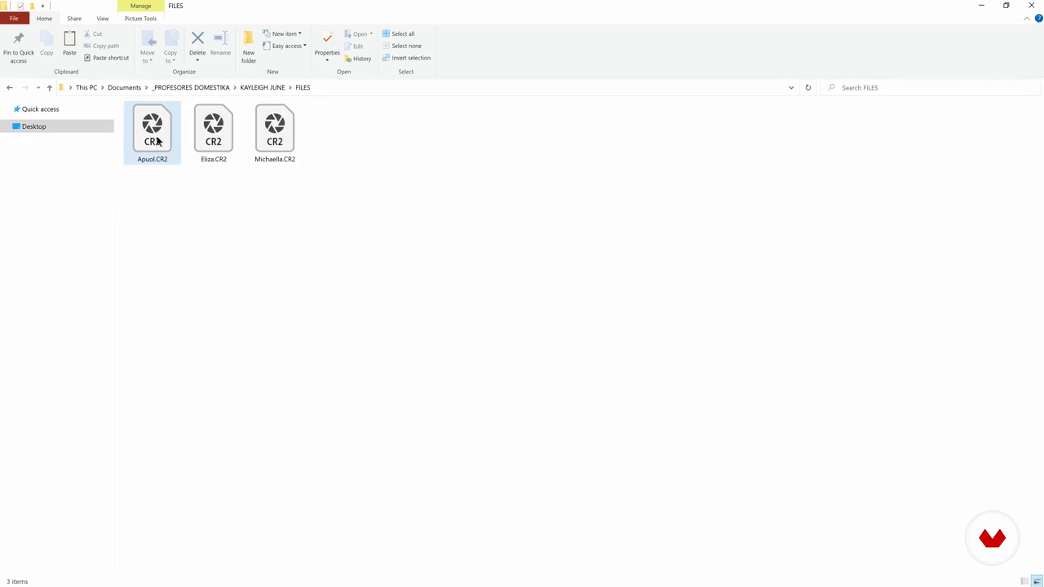
Open the raw file Apuol.CR2 in Camera Raw and set its exposure to +1.75.
{"action": "double_click", "coordinate": [155, 145]}
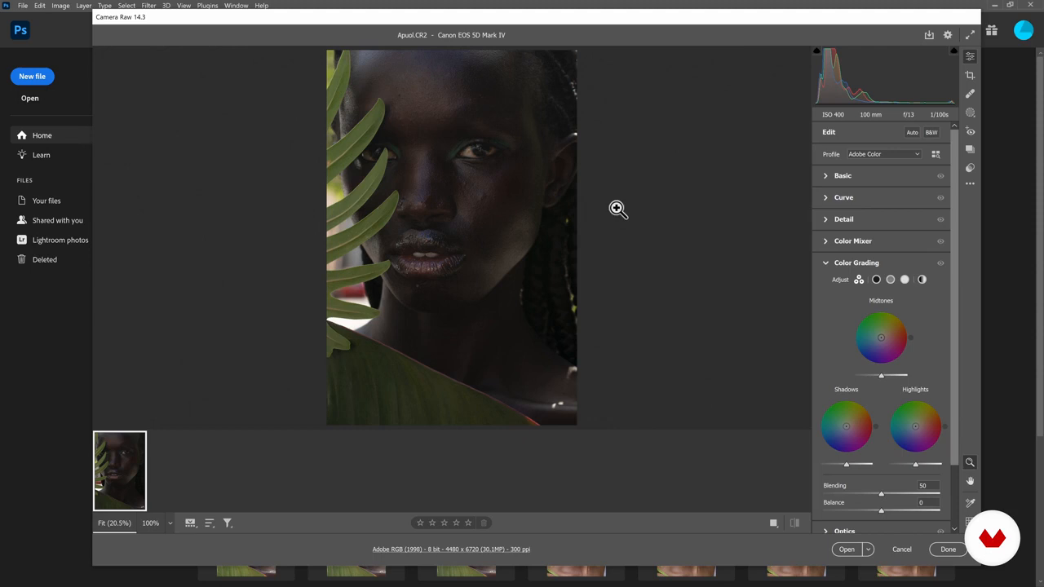
{"action": "left_click", "coordinate": [826, 177]}
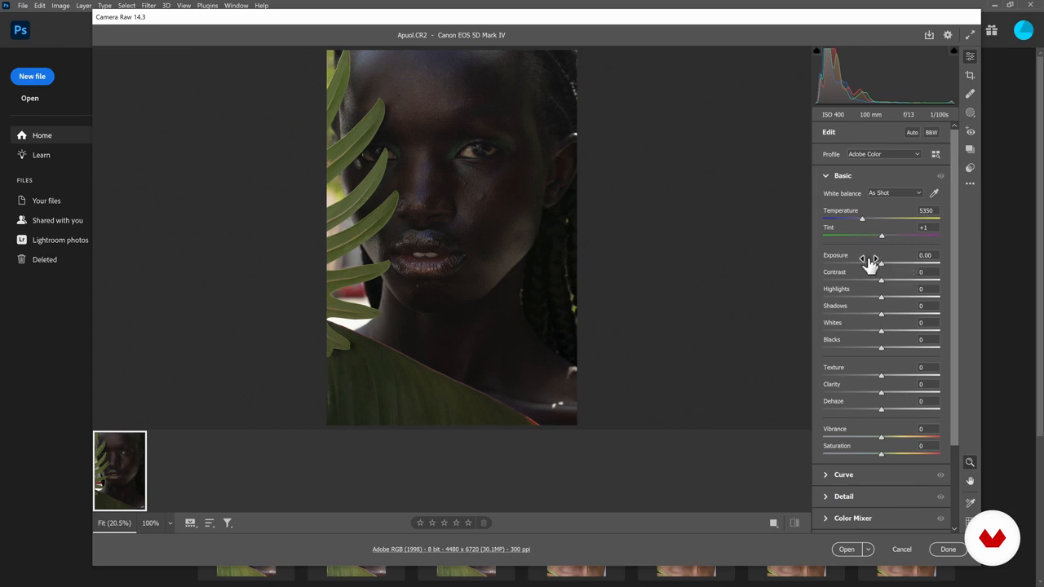
{"action": "left_click_drag", "start_coordinate": [881, 263], "coordinate": [900, 257]}
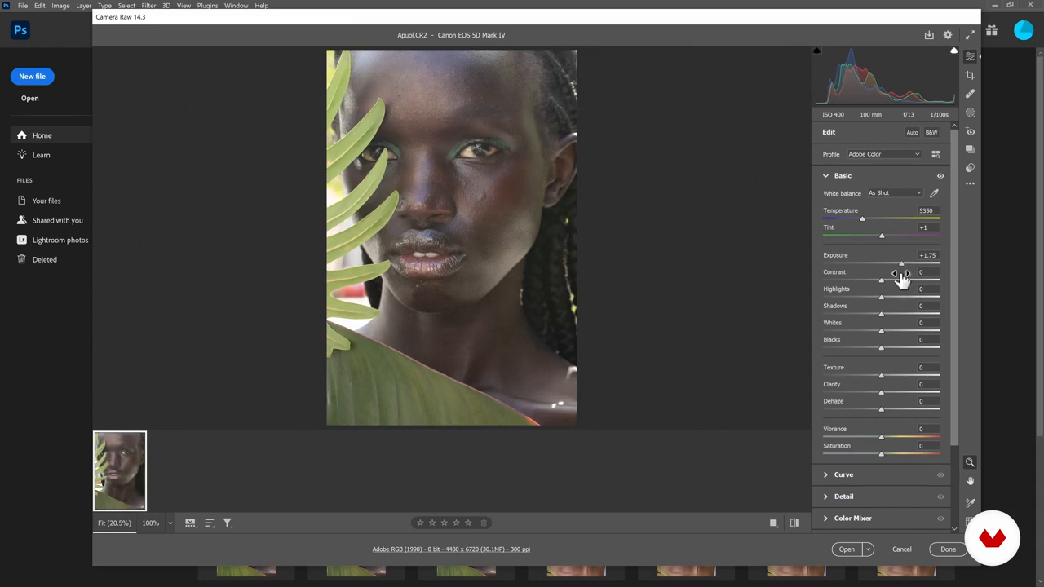
{"action": "left_click_drag", "start_coordinate": [902, 262], "coordinate": [902, 235]}
Set the photo's clarity to +6 and its vibrance to +10.
{"action": "left_click_drag", "start_coordinate": [881, 390], "coordinate": [886, 391]}
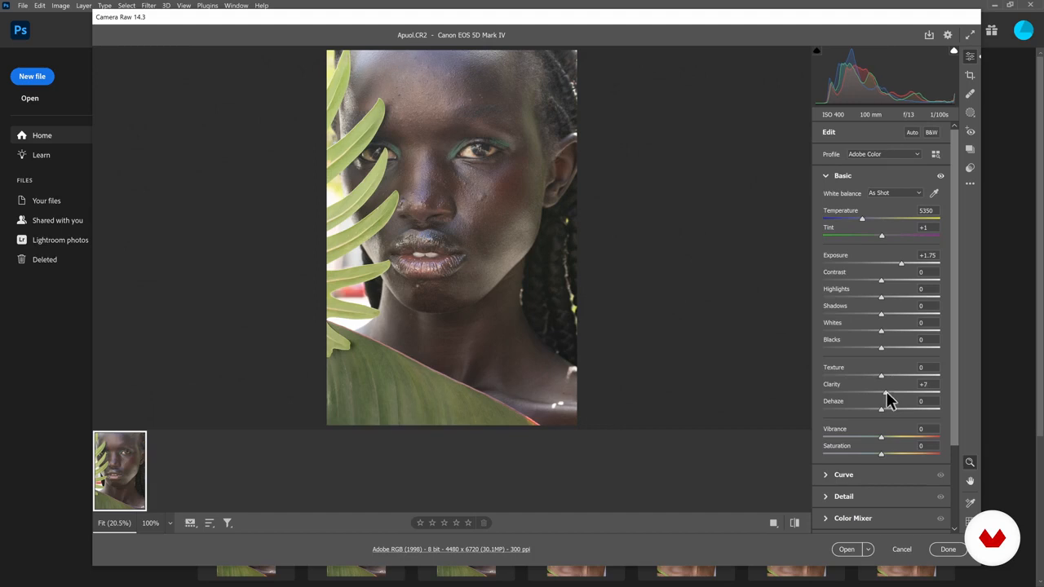
{"action": "mouse_move", "coordinate": [887, 393]}
{"action": "left_mouse_down"}
{"action": "mouse_move", "coordinate": [935, 380]}
{"action": "mouse_move", "coordinate": [888, 383]}
{"action": "left_mouse_up"}
{"action": "mouse_move", "coordinate": [879, 438]}
{"action": "left_mouse_down"}
{"action": "mouse_move", "coordinate": [892, 430]}
{"action": "mouse_move", "coordinate": [889, 439]}
{"action": "left_mouse_up"}
Raise the saturation of the oranges and greens slightly in the Color Mixer.
{"action": "scroll", "coordinate": [942, 363], "scroll_direction": "down", "scroll_amount": 3}
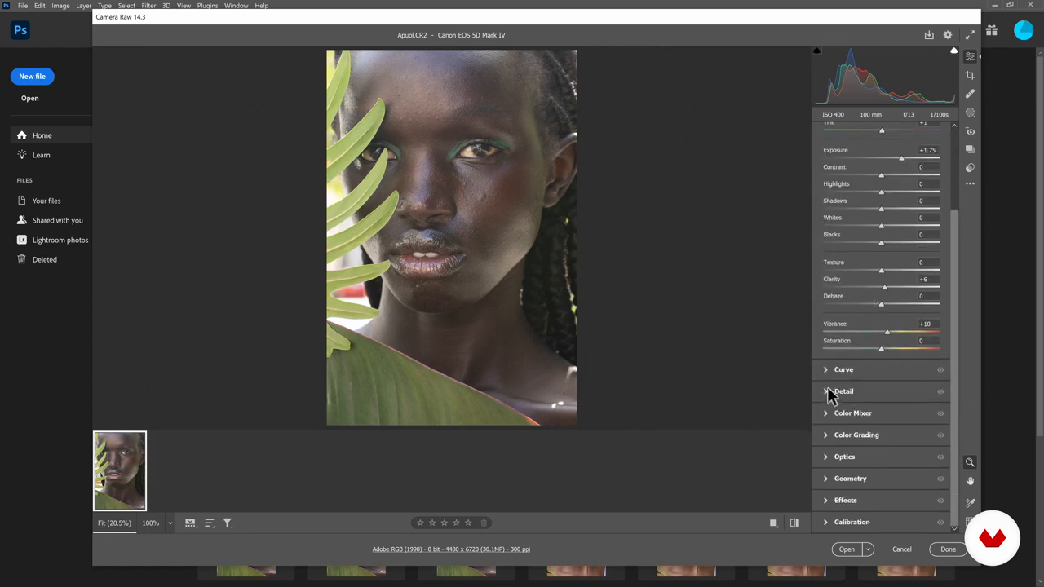
{"action": "left_click", "coordinate": [830, 420]}
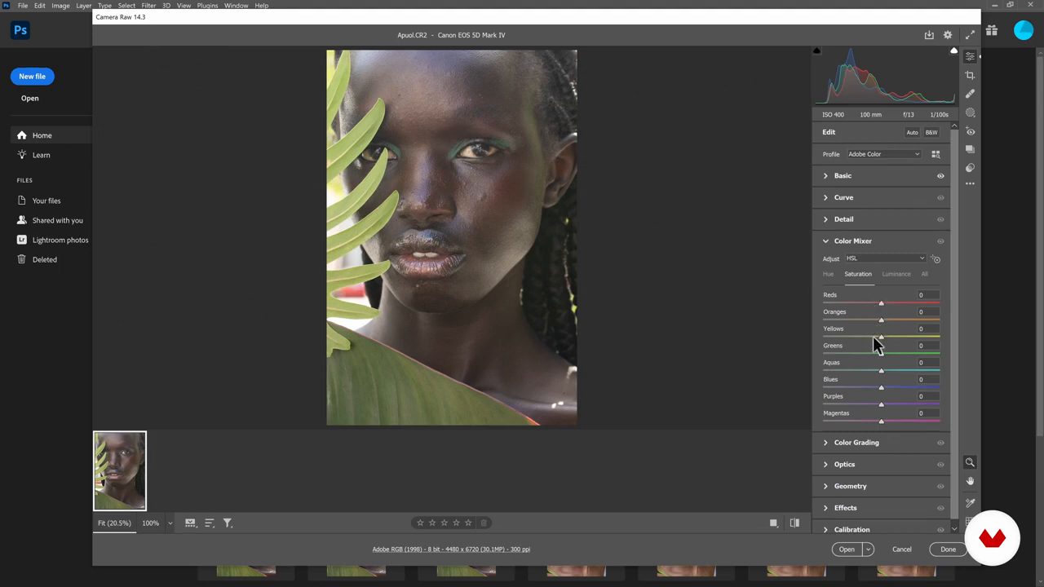
{"action": "mouse_move", "coordinate": [880, 320]}
{"action": "left_mouse_down"}
{"action": "mouse_move", "coordinate": [898, 319]}
{"action": "mouse_move", "coordinate": [873, 322]}
{"action": "mouse_move", "coordinate": [885, 315]}
{"action": "left_mouse_up"}
{"action": "mouse_move", "coordinate": [884, 318]}
{"action": "left_mouse_down"}
{"action": "mouse_move", "coordinate": [912, 311]}
{"action": "mouse_move", "coordinate": [886, 311]}
{"action": "mouse_move", "coordinate": [908, 306]}
{"action": "mouse_move", "coordinate": [885, 322]}
{"action": "left_mouse_up"}
{"action": "left_click_drag", "start_coordinate": [882, 355], "coordinate": [888, 354]}
{"action": "left_click_drag", "start_coordinate": [890, 357], "coordinate": [892, 357]}
{"action": "scroll", "coordinate": [890, 396], "scroll_direction": "down", "scroll_amount": 1}
Give the midtones a subtle warm orange tint in Color Grading.
{"action": "left_click", "coordinate": [846, 438]}
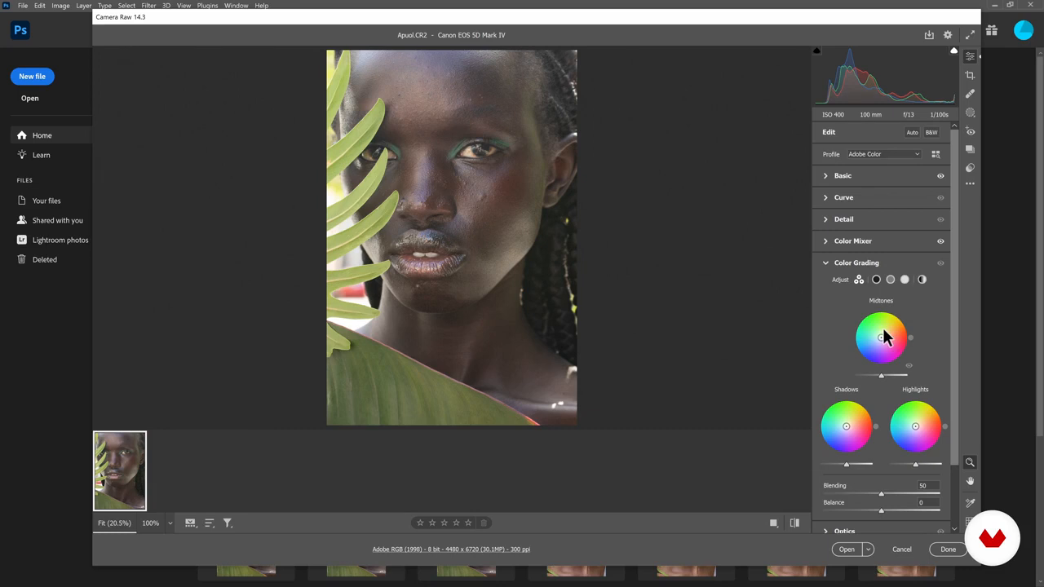
{"action": "left_click_drag", "start_coordinate": [881, 337], "coordinate": [884, 336]}
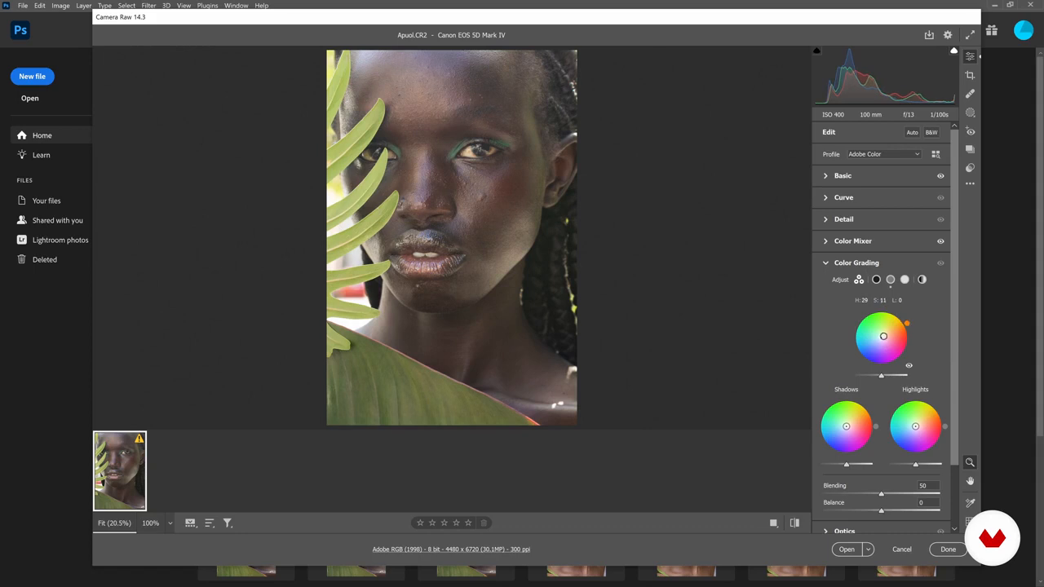
{"action": "left_click_drag", "start_coordinate": [887, 339], "coordinate": [882, 336]}
{"action": "left_click_drag", "start_coordinate": [883, 336], "coordinate": [881, 337]}
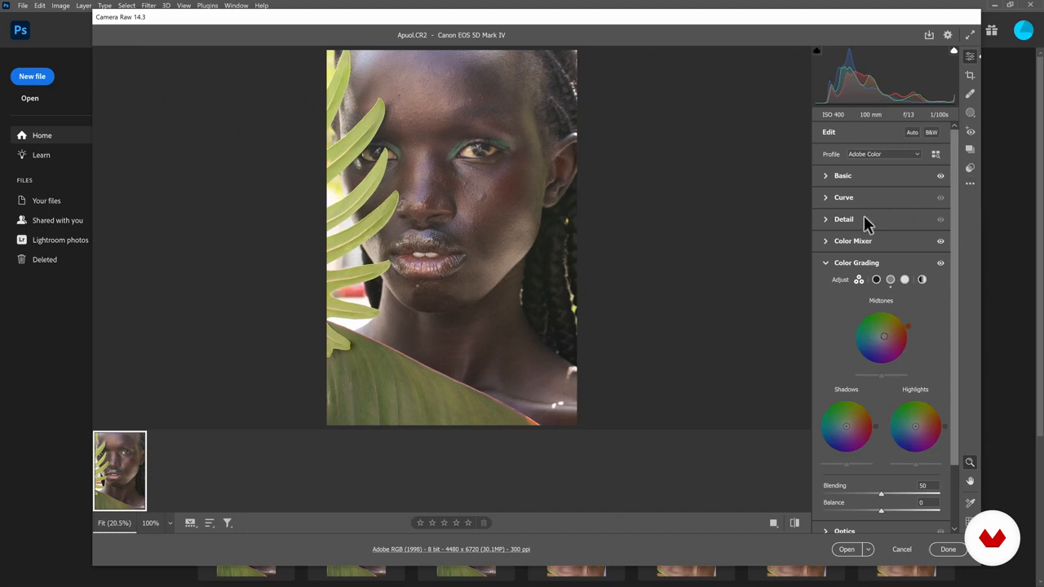
Go back to the Basic adjustments and open the processed raw photo in Photoshop.
{"action": "left_click", "coordinate": [843, 176]}
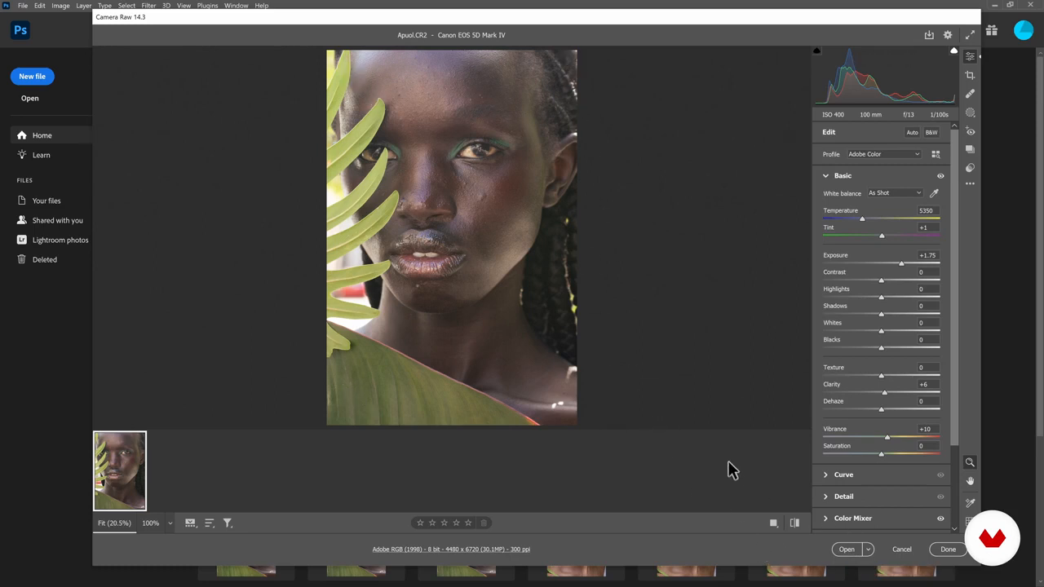
{"action": "left_click", "coordinate": [847, 550]}
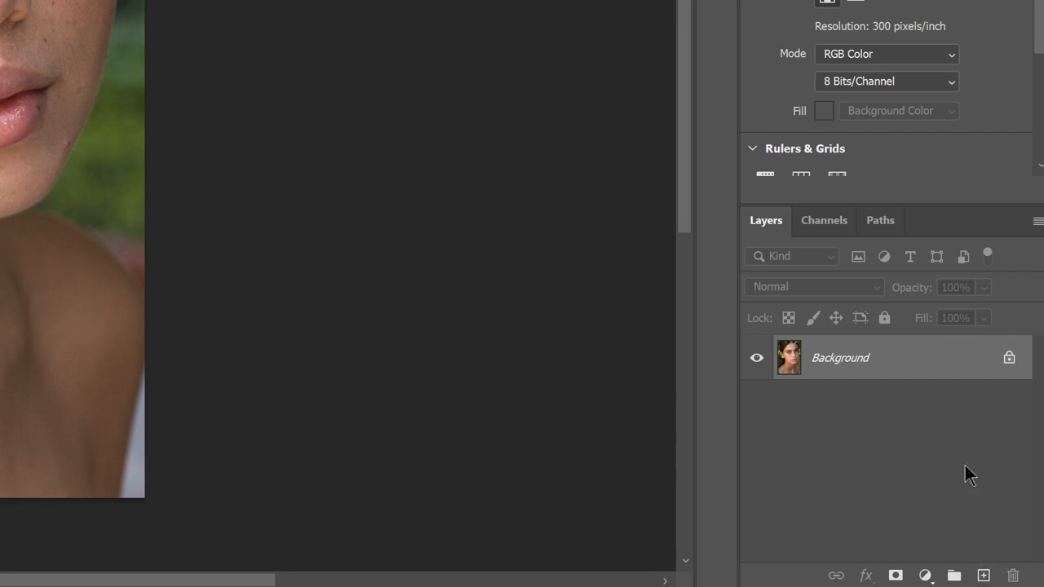
Add a blank layer above Background and brush a brown zigzag stroke across the cheek.
{"action": "left_click", "coordinate": [985, 575]}
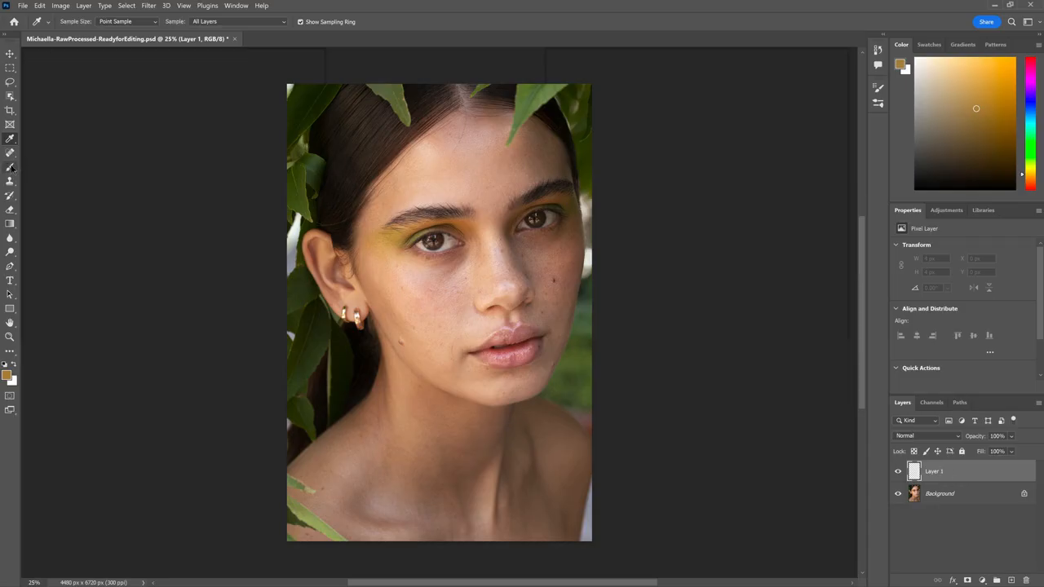
{"action": "left_click", "coordinate": [11, 167]}
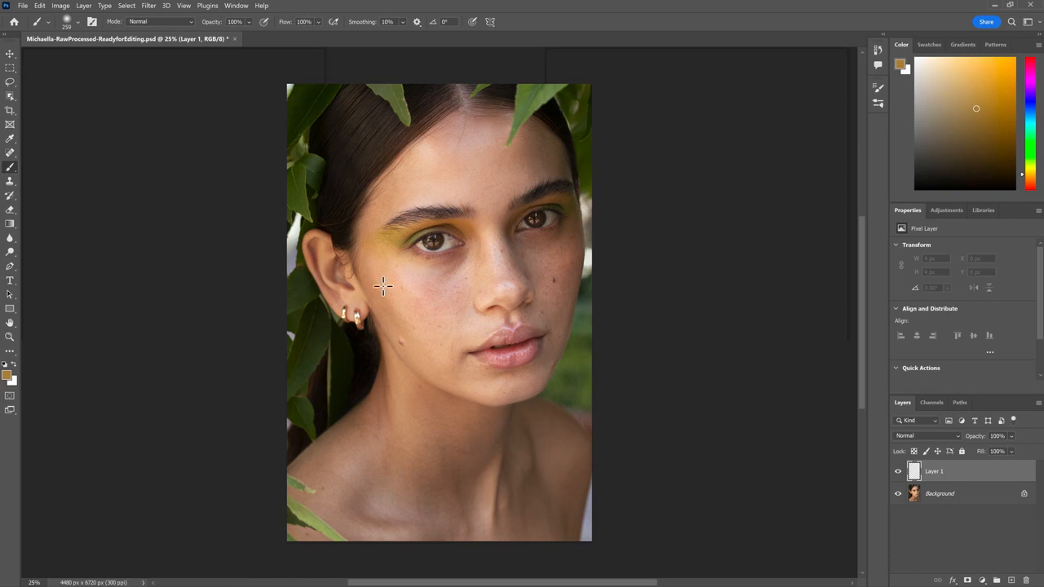
{"action": "mouse_move", "coordinate": [412, 275]}
{"action": "left_mouse_down"}
{"action": "mouse_move", "coordinate": [404, 302]}
{"action": "mouse_move", "coordinate": [449, 285]}
{"action": "mouse_move", "coordinate": [430, 329]}
{"action": "mouse_move", "coordinate": [479, 321]}
{"action": "mouse_move", "coordinate": [463, 351]}
{"action": "left_mouse_up"}
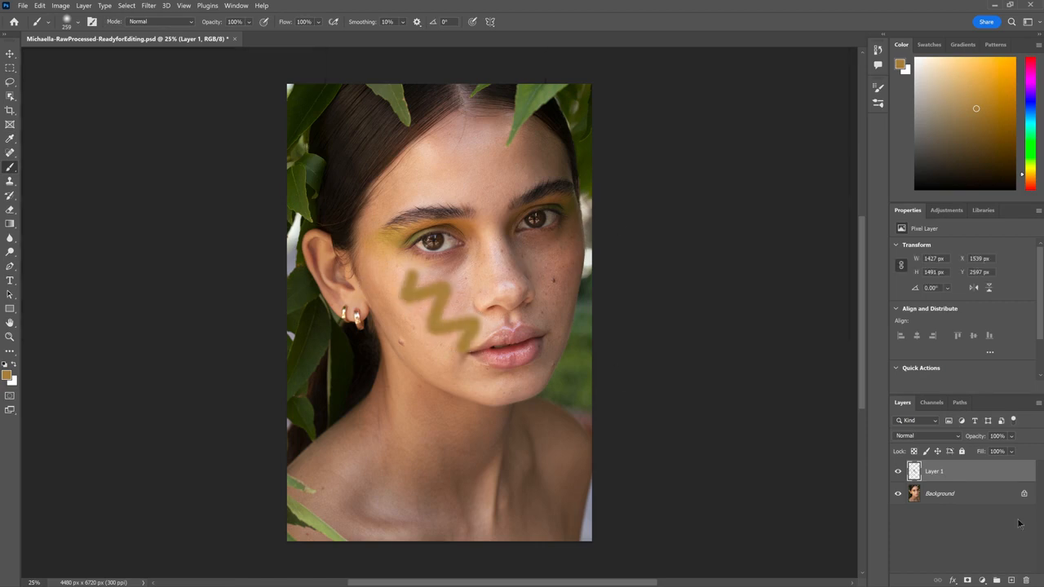
Hide and show the painted layer to compare the portrait with and without it, and delete that layer.
{"action": "left_click", "coordinate": [898, 473]}
{"action": "left_click", "coordinate": [898, 473]}
{"action": "left_click", "coordinate": [898, 473]}
{"action": "left_click", "coordinate": [898, 474]}
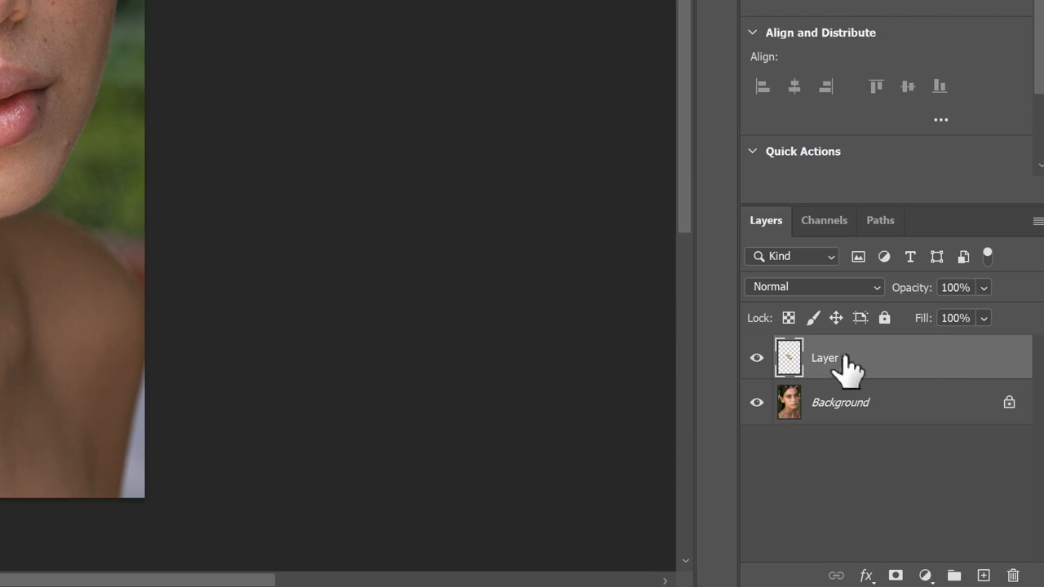
{"action": "left_click_drag", "start_coordinate": [944, 416], "coordinate": [1013, 576]}
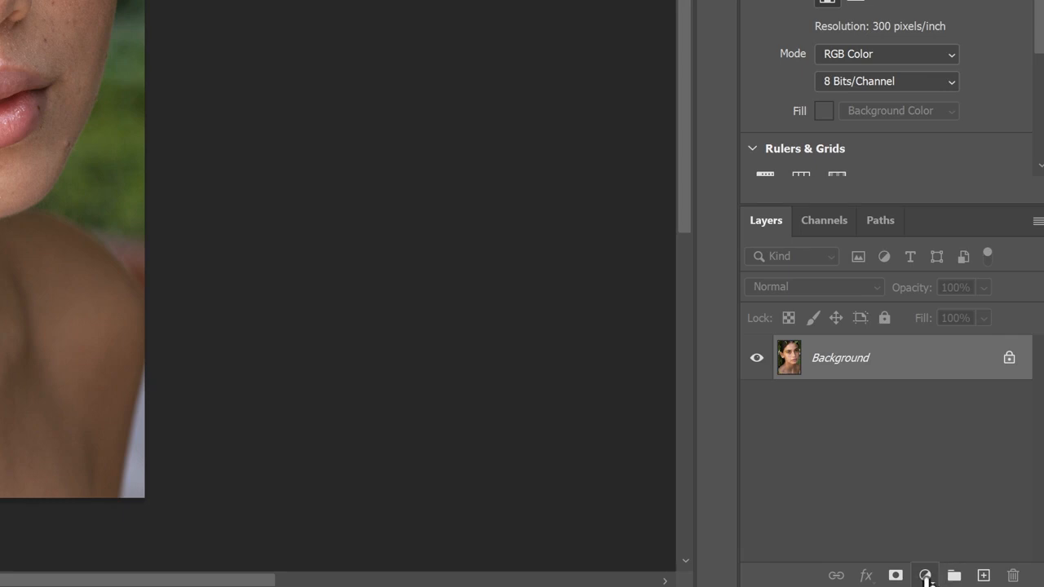
Add a Curves adjustment layer above Background and a blank pixel layer on top of it.
{"action": "left_click", "coordinate": [926, 576]}
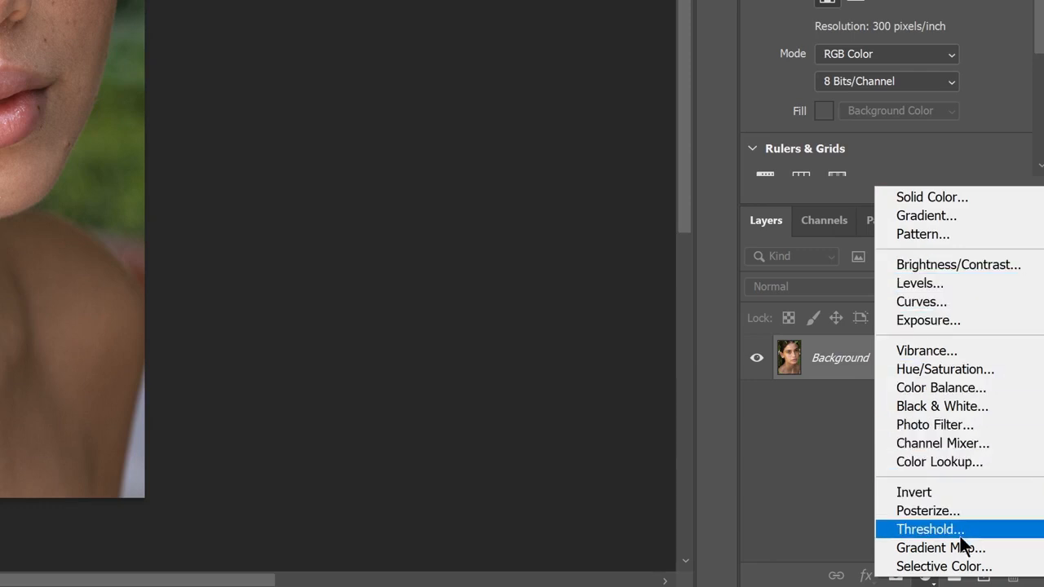
{"action": "left_click", "coordinate": [956, 303]}
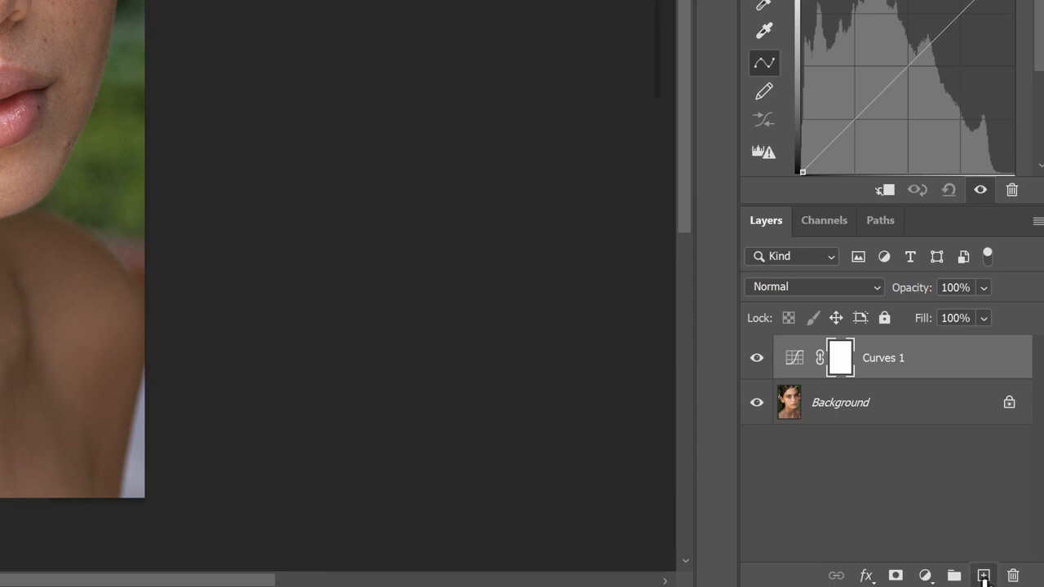
{"action": "left_click", "coordinate": [984, 576]}
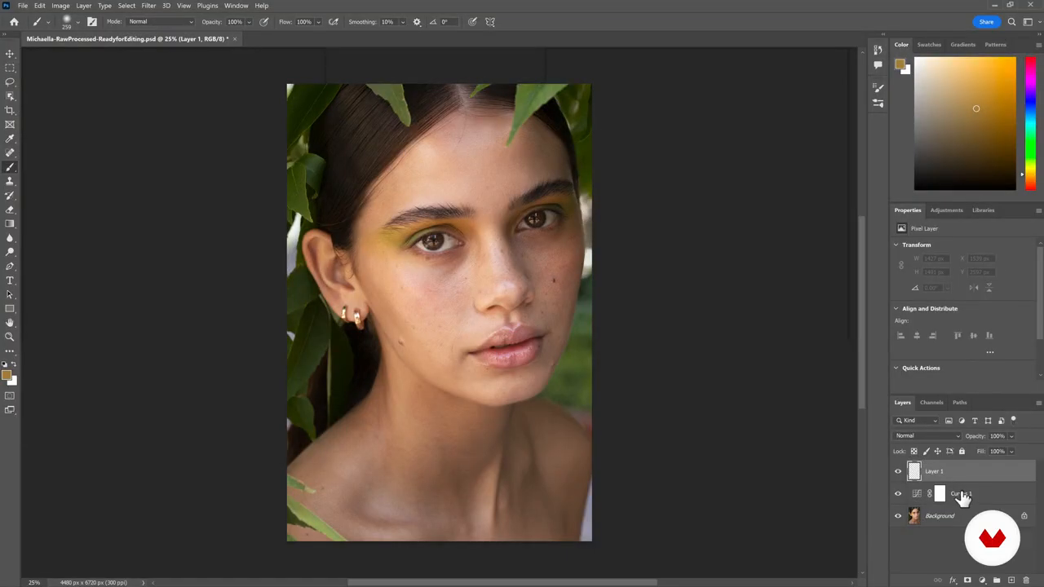
Brighten the portrait by raising the midpoint of the Curves 1 curve, and add a white layer mask to Layer 1.
{"action": "left_click", "coordinate": [963, 497]}
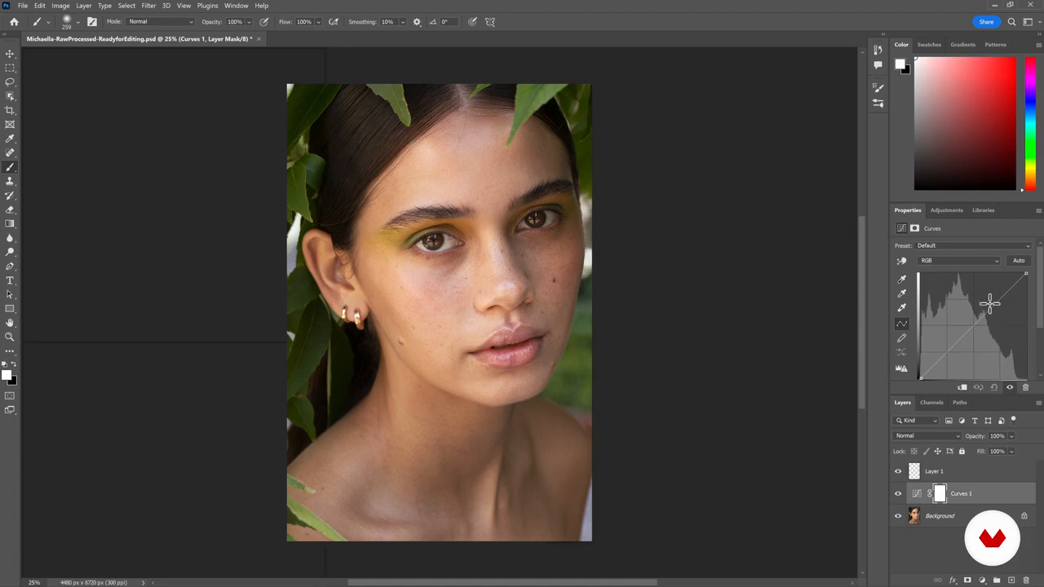
{"action": "mouse_move", "coordinate": [986, 313]}
{"action": "left_mouse_down"}
{"action": "mouse_move", "coordinate": [979, 296]}
{"action": "mouse_move", "coordinate": [995, 306]}
{"action": "mouse_move", "coordinate": [985, 316]}
{"action": "mouse_move", "coordinate": [976, 303]}
{"action": "mouse_move", "coordinate": [993, 325]}
{"action": "mouse_move", "coordinate": [977, 299]}
{"action": "mouse_move", "coordinate": [991, 318]}
{"action": "mouse_move", "coordinate": [976, 305]}
{"action": "mouse_move", "coordinate": [988, 320]}
{"action": "mouse_move", "coordinate": [973, 313]}
{"action": "left_mouse_up"}
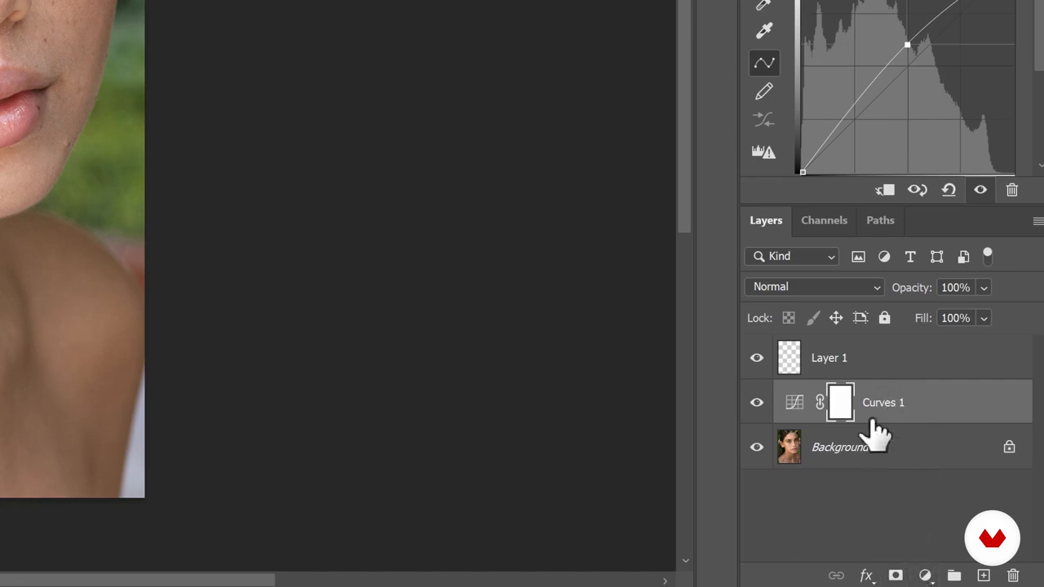
{"action": "left_click", "coordinate": [835, 360]}
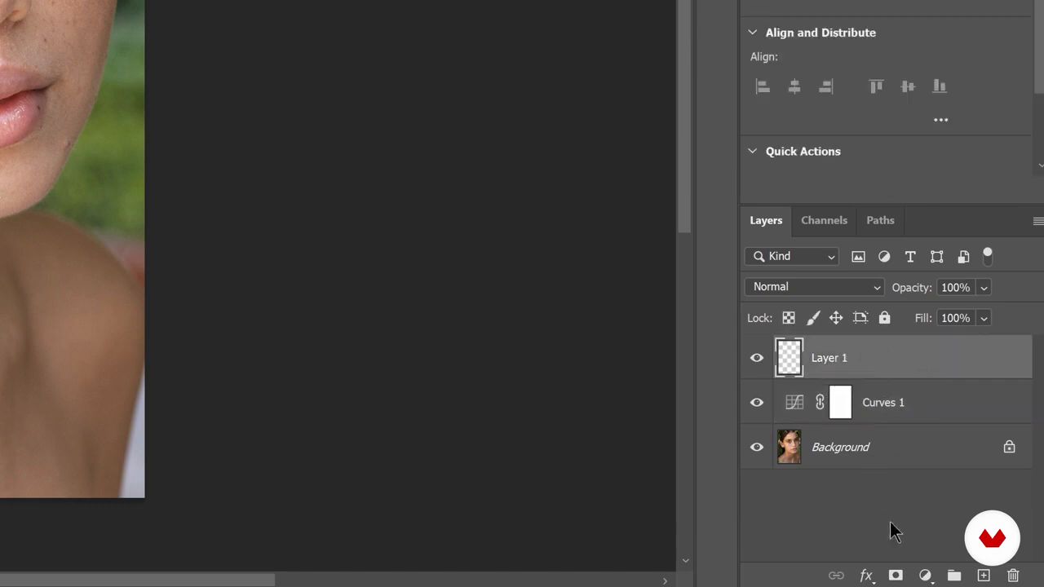
{"action": "left_click", "coordinate": [897, 577]}
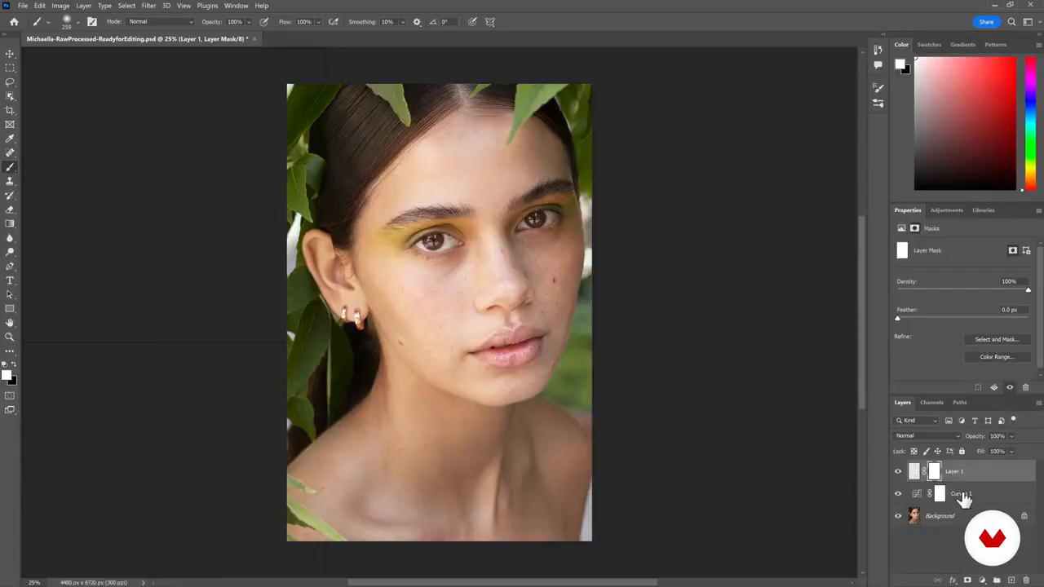
Raise the Curves 1 midpoint slightly further and invert the adjustment's layer mask to black.
{"action": "left_click", "coordinate": [897, 402]}
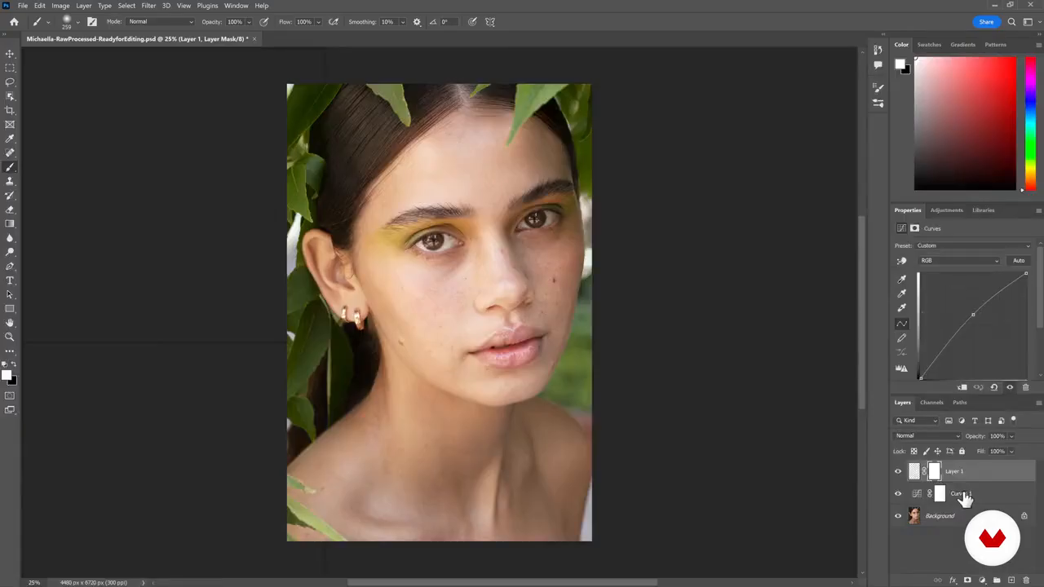
{"action": "left_click_drag", "start_coordinate": [975, 315], "coordinate": [969, 313]}
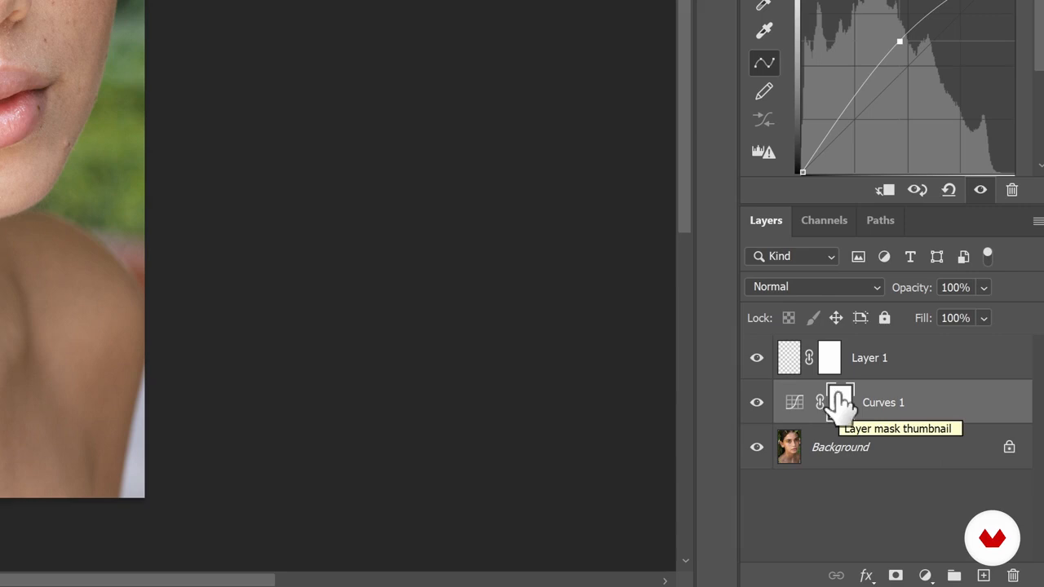
{"action": "left_click", "coordinate": [841, 401]}
{"action": "key", "text": "ctrl+i"}
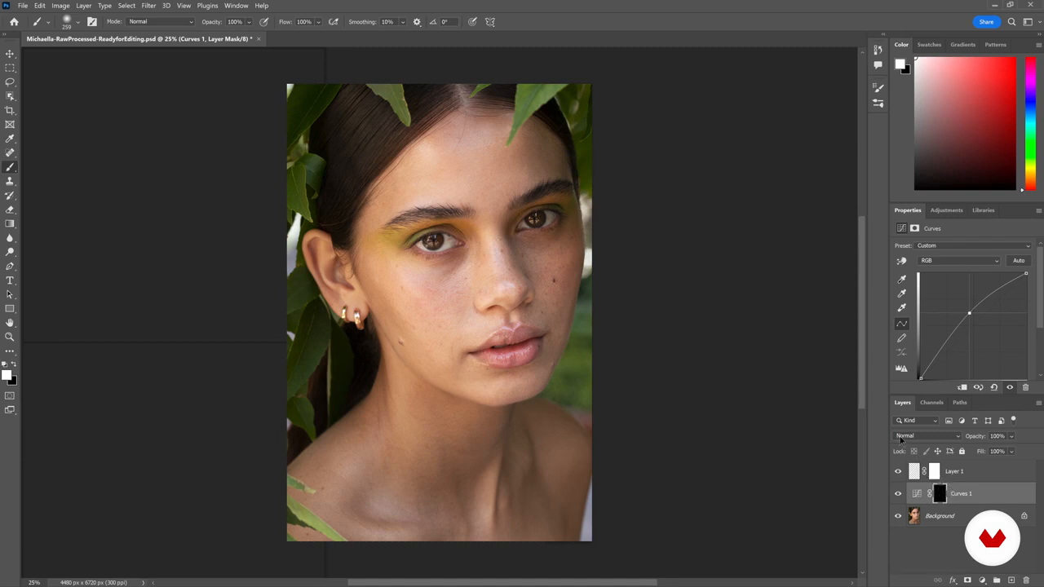
Set the brush size to 193 px and paint white on the Curves 1 mask to brighten the skin under the eye.
{"action": "left_click", "coordinate": [80, 22]}
{"action": "left_click_drag", "start_coordinate": [115, 57], "coordinate": [111, 59]}
{"action": "left_click", "coordinate": [78, 22]}
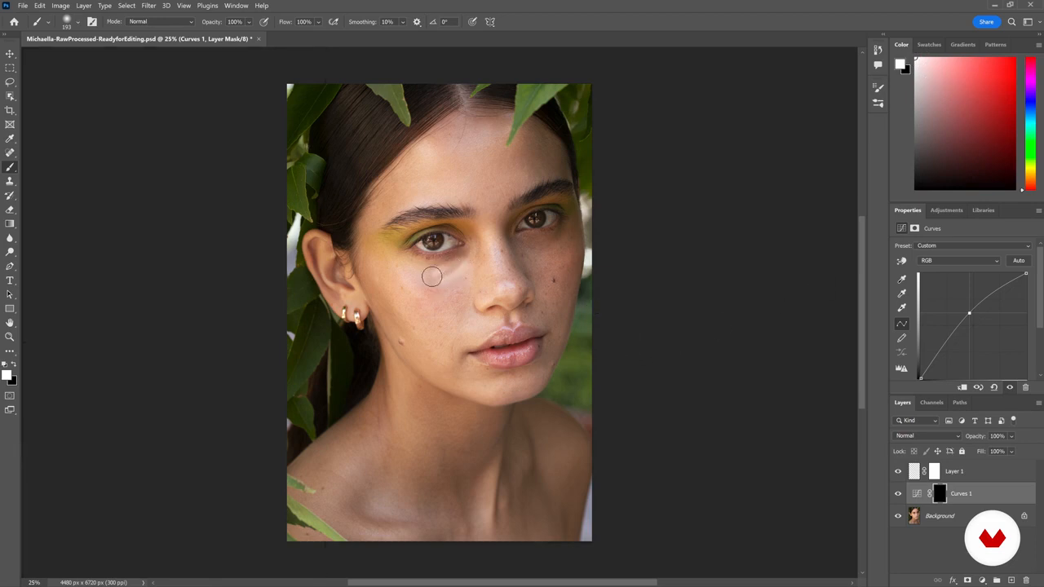
{"action": "mouse_move", "coordinate": [455, 268]}
{"action": "left_mouse_down"}
{"action": "mouse_move", "coordinate": [420, 267]}
{"action": "mouse_move", "coordinate": [431, 285]}
{"action": "mouse_move", "coordinate": [429, 274]}
{"action": "mouse_move", "coordinate": [448, 284]}
{"action": "mouse_move", "coordinate": [433, 291]}
{"action": "mouse_move", "coordinate": [411, 268]}
{"action": "mouse_move", "coordinate": [410, 277]}
{"action": "mouse_move", "coordinate": [421, 294]}
{"action": "mouse_move", "coordinate": [433, 295]}
{"action": "mouse_move", "coordinate": [424, 282]}
{"action": "mouse_move", "coordinate": [456, 290]}
{"action": "mouse_move", "coordinate": [447, 287]}
{"action": "mouse_move", "coordinate": [470, 272]}
{"action": "mouse_move", "coordinate": [434, 266]}
{"action": "mouse_move", "coordinate": [468, 256]}
{"action": "left_mouse_up"}
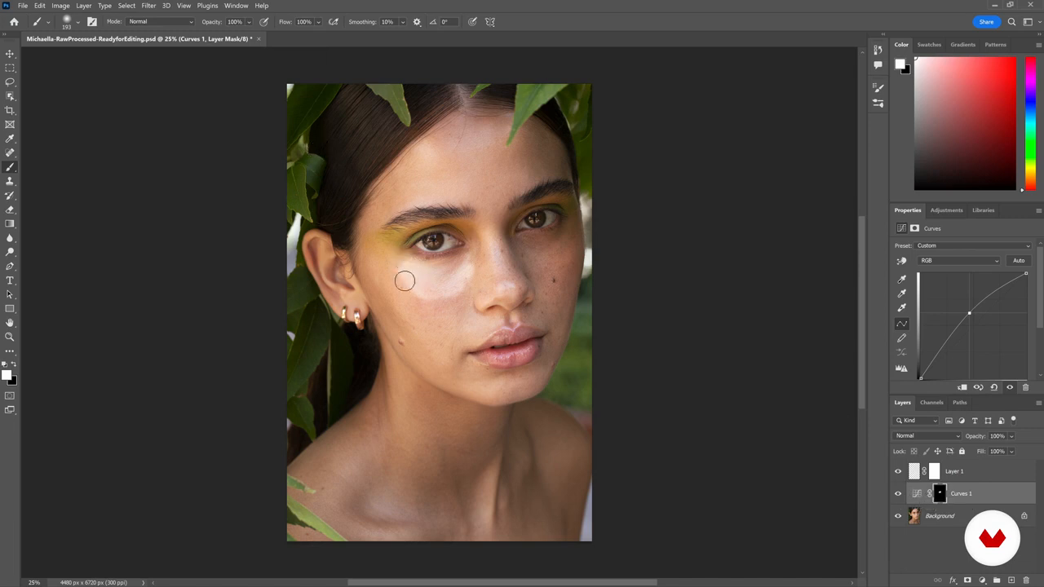
{"action": "mouse_move", "coordinate": [398, 266]}
{"action": "left_mouse_down"}
{"action": "mouse_move", "coordinate": [412, 290]}
{"action": "mouse_move", "coordinate": [413, 260]}
{"action": "left_mouse_up"}
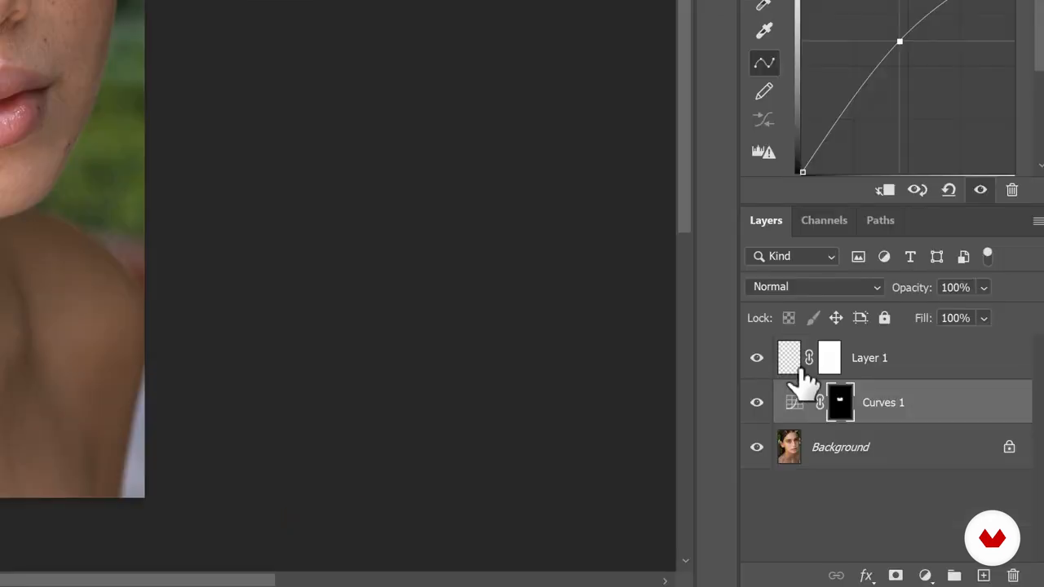
Delete the Curves 1 adjustment layer and Layer 1, leaving only the Background layer.
{"action": "left_click_drag", "start_coordinate": [888, 398], "coordinate": [1012, 573]}
{"action": "left_click", "coordinate": [885, 363]}
{"action": "left_click_drag", "start_coordinate": [885, 363], "coordinate": [1011, 575]}
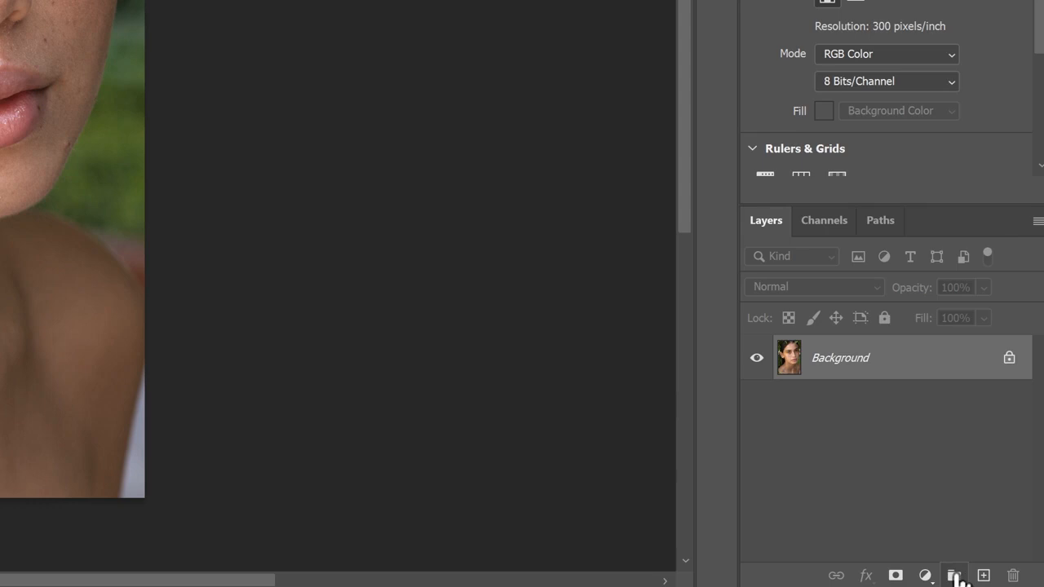
Create a layer group above Background and name it HEALING.
{"action": "left_click", "coordinate": [954, 576]}
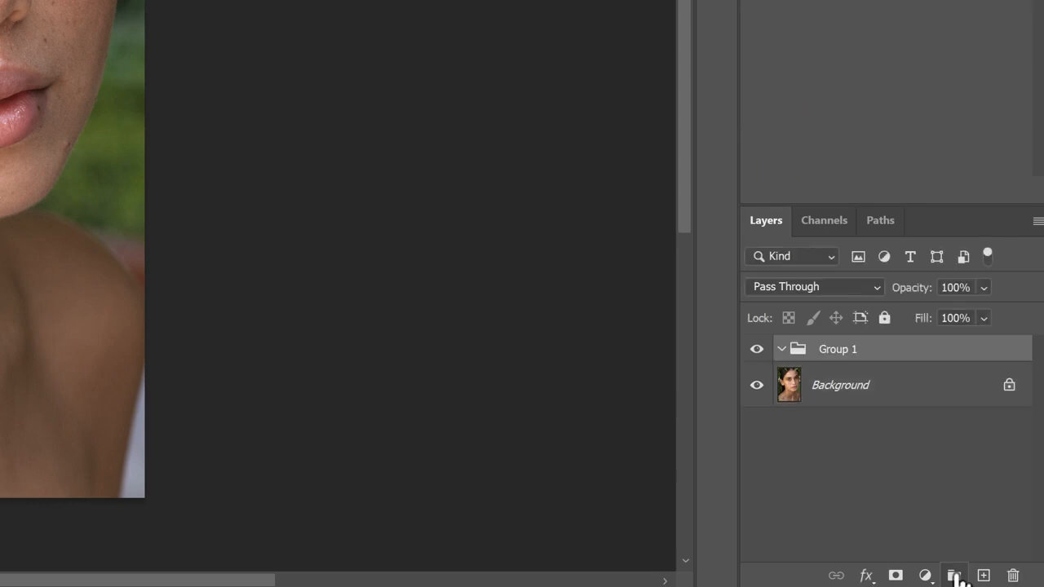
{"action": "double_click", "coordinate": [839, 349]}
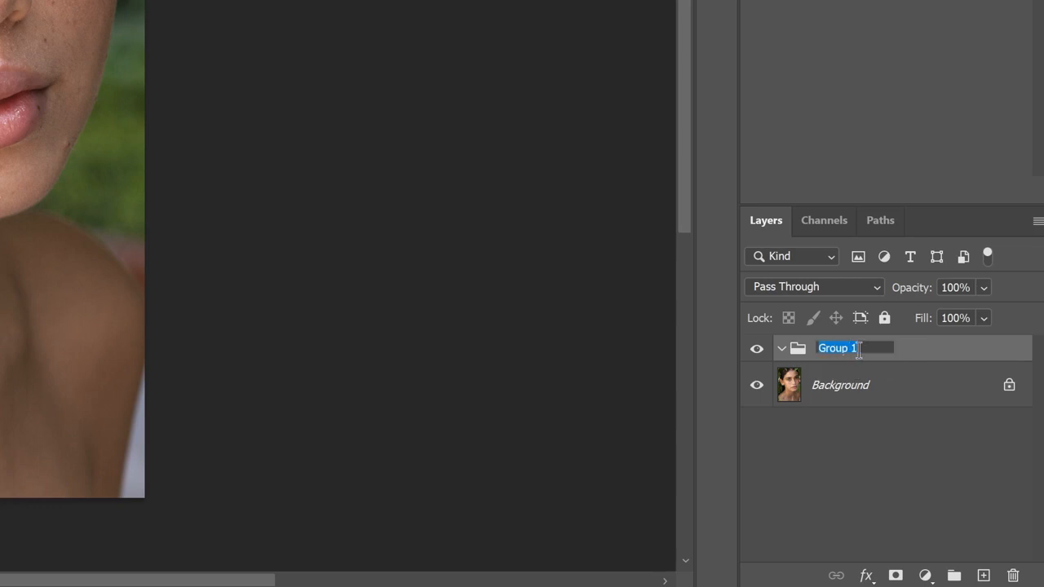
{"action": "key", "text": "BackSpace"}
{"action": "type", "text": "HEALING"}
{"action": "key", "text": "Return"}
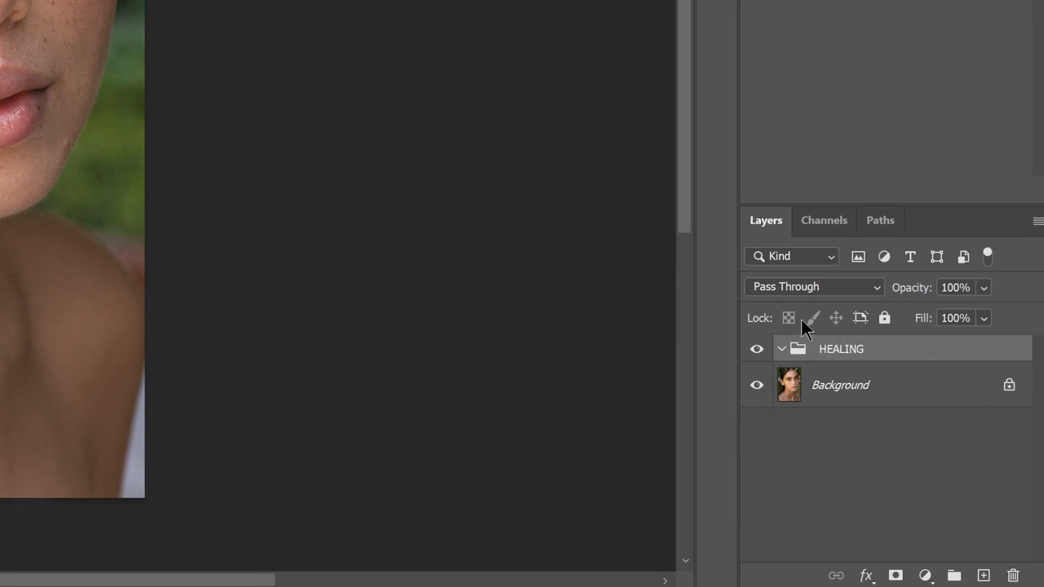
Add a blank layer inside the HEALING group and name it Healing Tools.
{"action": "left_click", "coordinate": [984, 576]}
{"action": "double_click", "coordinate": [848, 384]}
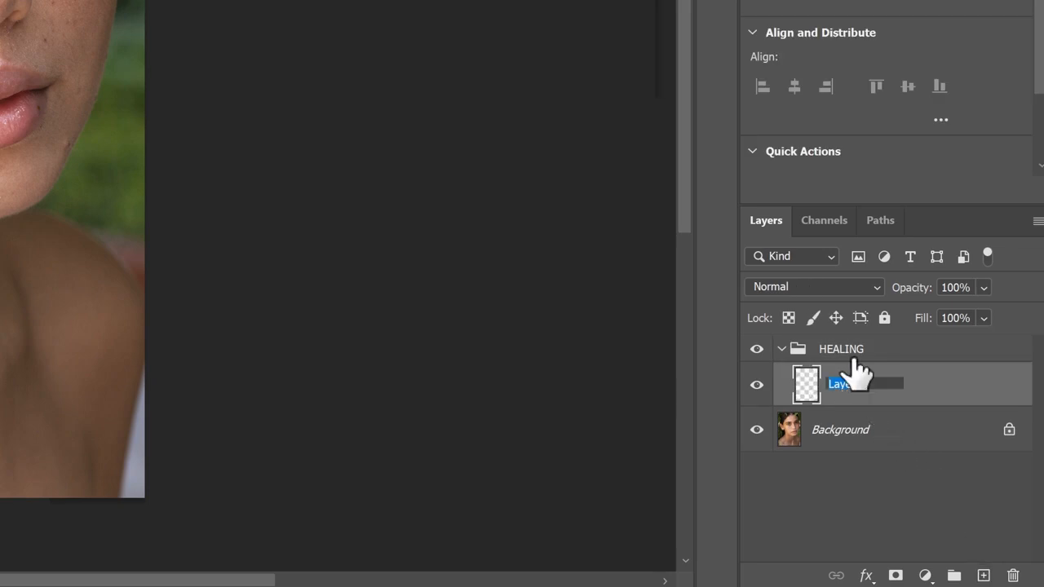
{"action": "type", "text": "Healing Tools"}
{"action": "key", "text": "Return"}
Create a second layer group above HEALING and name it DODGE AND BURN.
{"action": "left_click", "coordinate": [856, 357]}
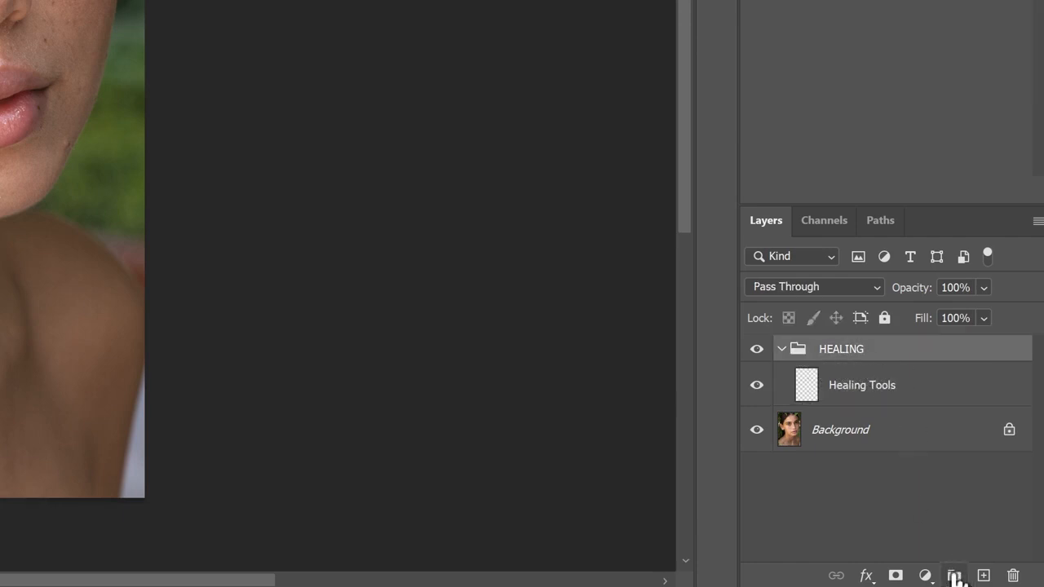
{"action": "left_click", "coordinate": [955, 576]}
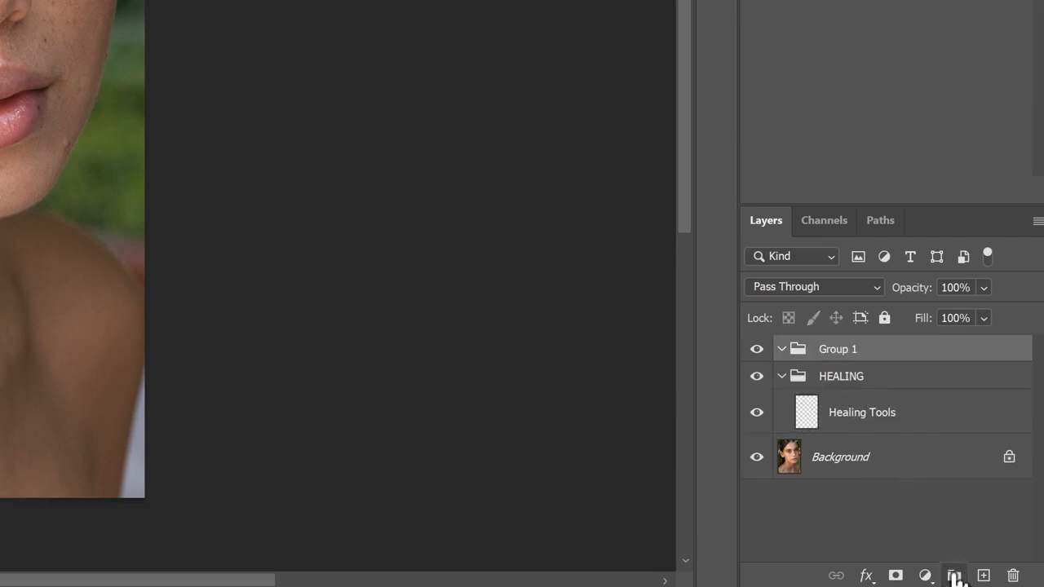
{"action": "double_click", "coordinate": [840, 350]}
{"action": "type", "text": "DODGE AND BURN"}
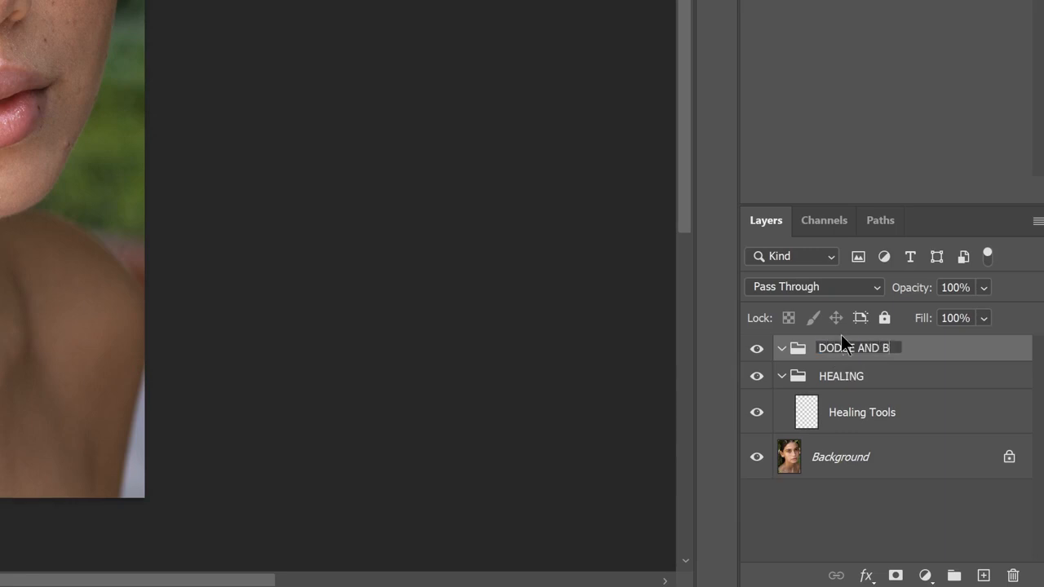
{"action": "key", "text": "Return"}
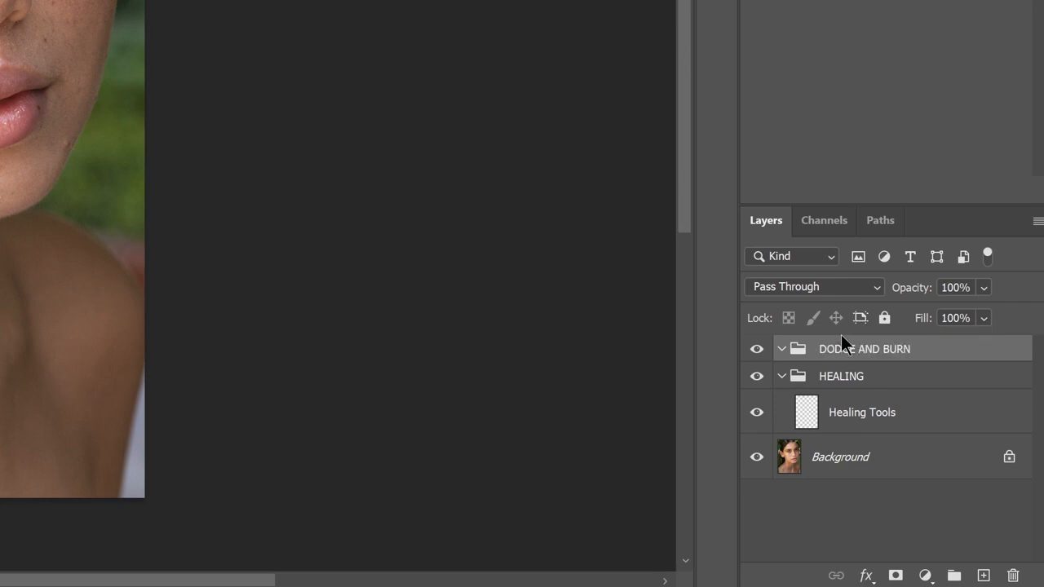
Add a Curves adjustment layer inside the DODGE AND BURN group and name it DODGE.
{"action": "left_click", "coordinate": [925, 576]}
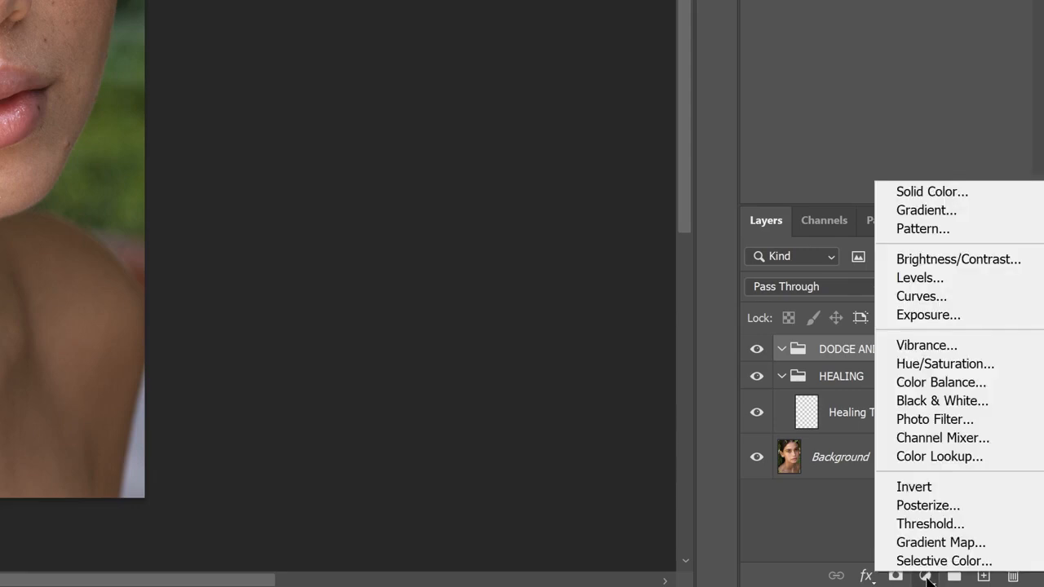
{"action": "left_click", "coordinate": [951, 292]}
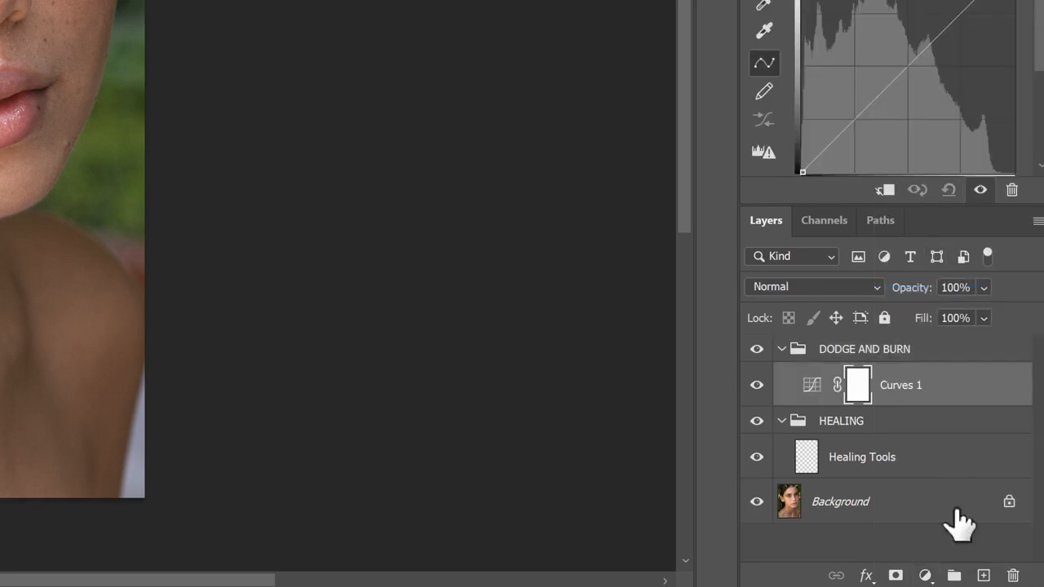
{"action": "double_click", "coordinate": [912, 384]}
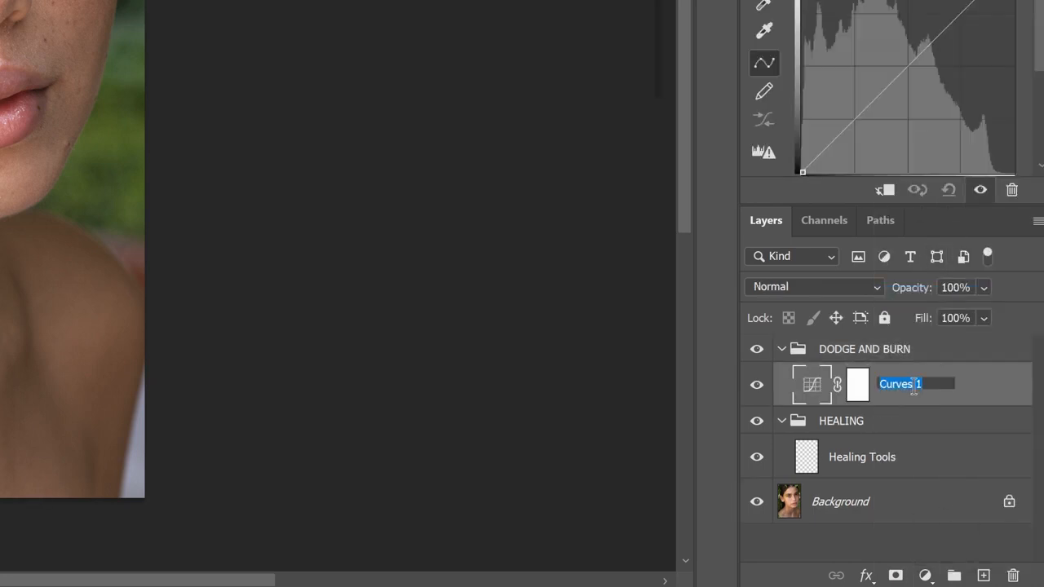
{"action": "type", "text": "DODGE"}
{"action": "key", "text": "Return"}
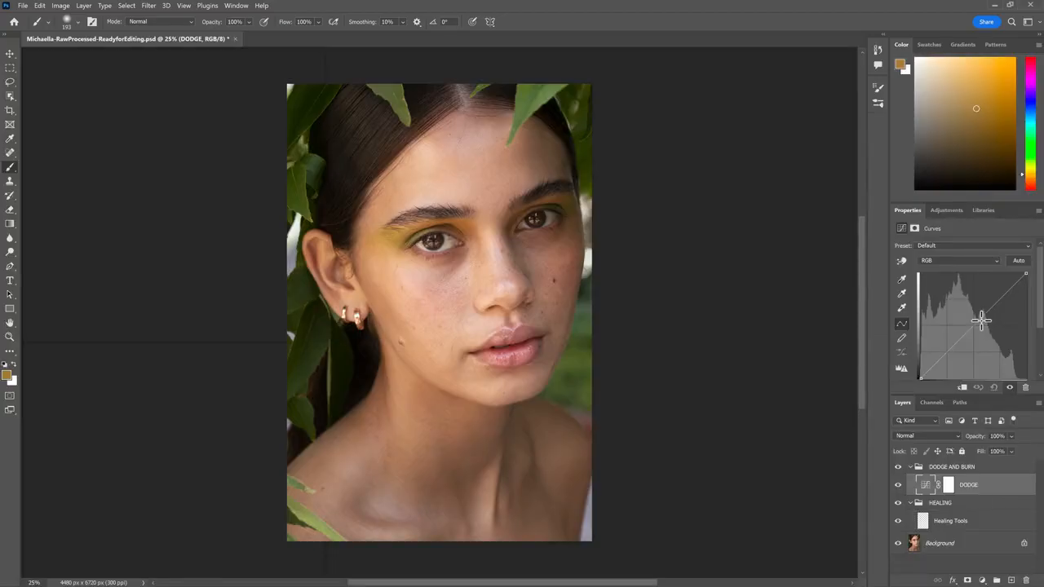
Raise the DODGE curve's midtones to brighten the portrait and invert its layer mask to black.
{"action": "mouse_move", "coordinate": [983, 315]}
{"action": "left_mouse_down"}
{"action": "mouse_move", "coordinate": [962, 301]}
{"action": "mouse_move", "coordinate": [965, 310]}
{"action": "left_mouse_up"}
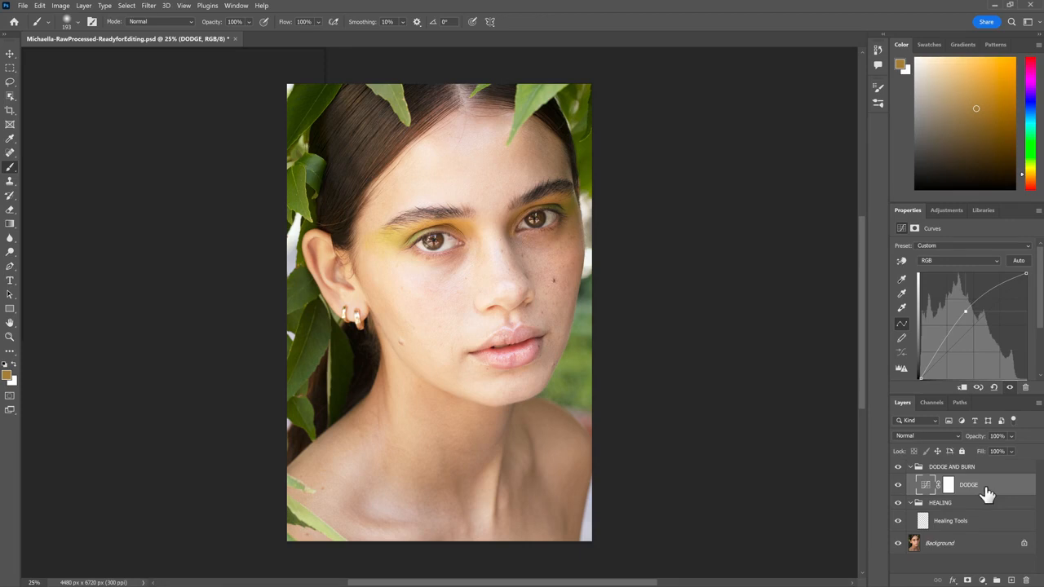
{"action": "left_click", "coordinate": [949, 486]}
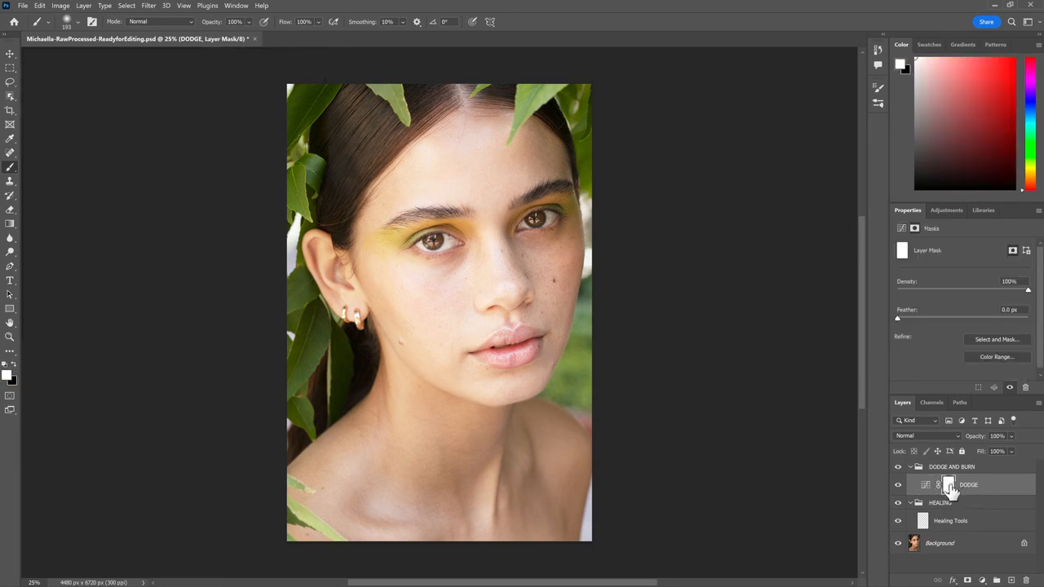
{"action": "key", "text": "ctrl+i"}
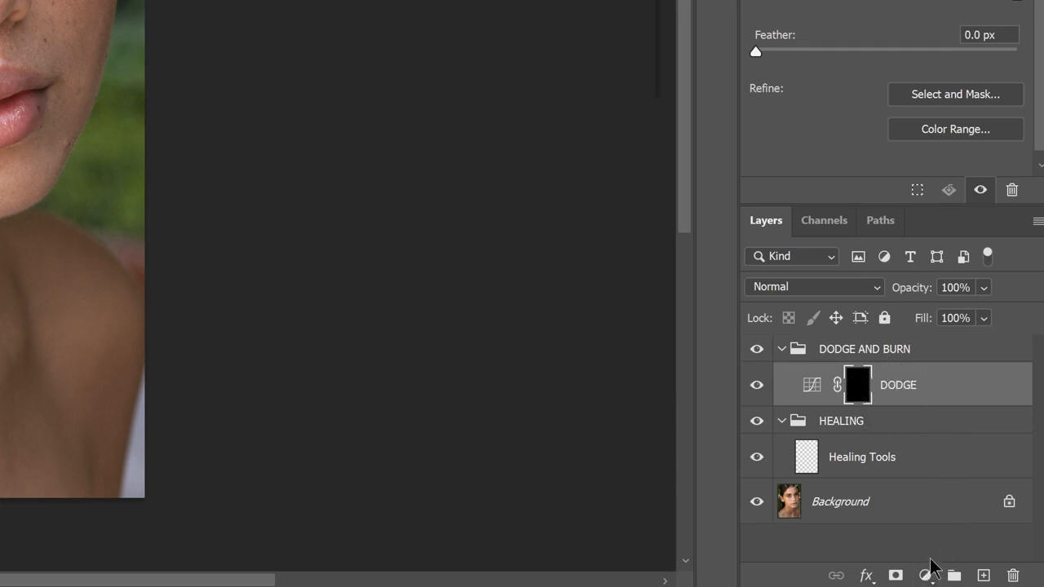
Add a second Curves adjustment layer above DODGE, pull its midtones down to darken, and invert its mask to black.
{"action": "left_click", "coordinate": [927, 575]}
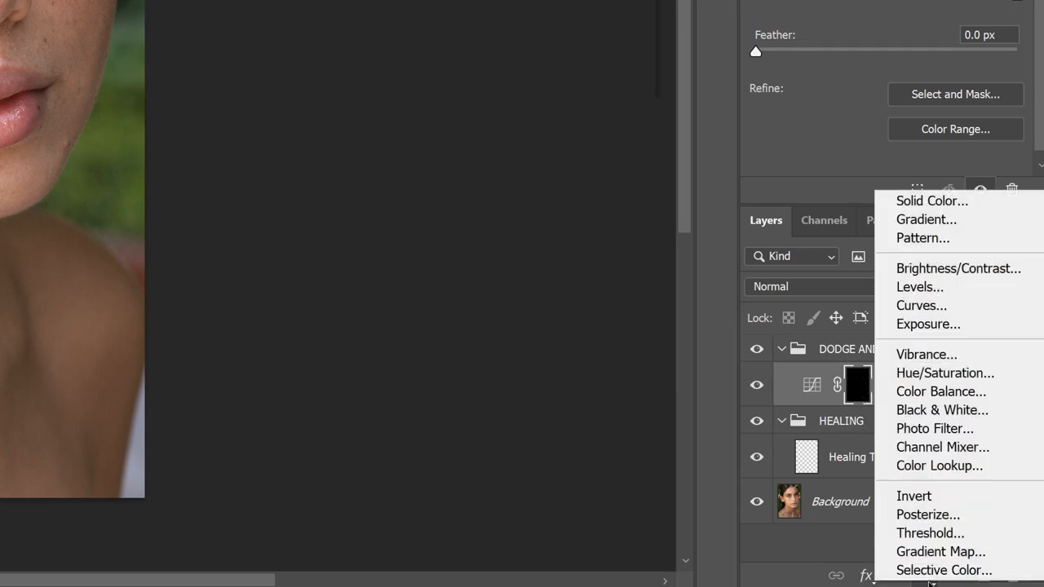
{"action": "left_click", "coordinate": [934, 308]}
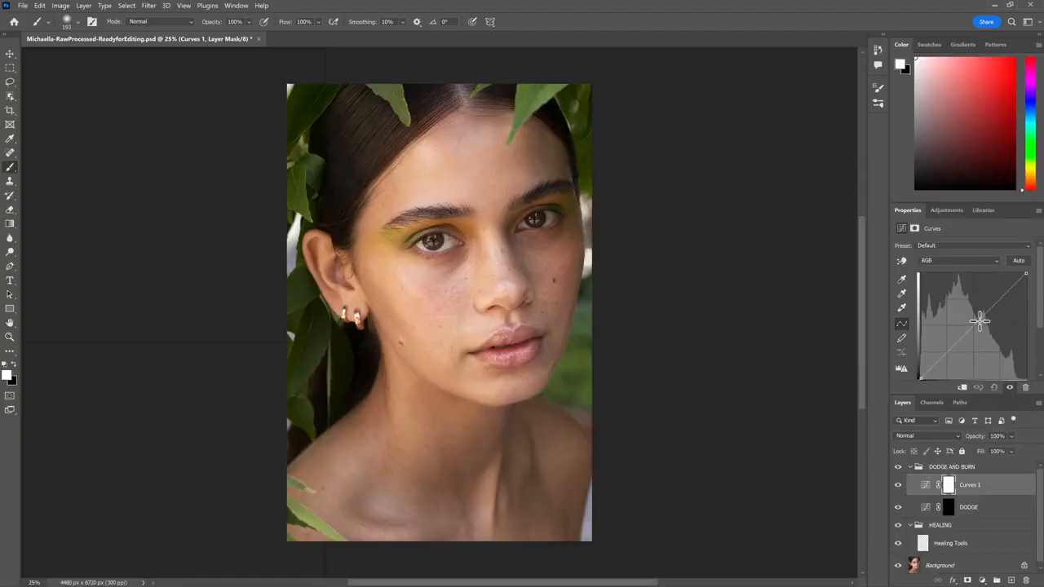
{"action": "left_click_drag", "start_coordinate": [980, 320], "coordinate": [989, 333]}
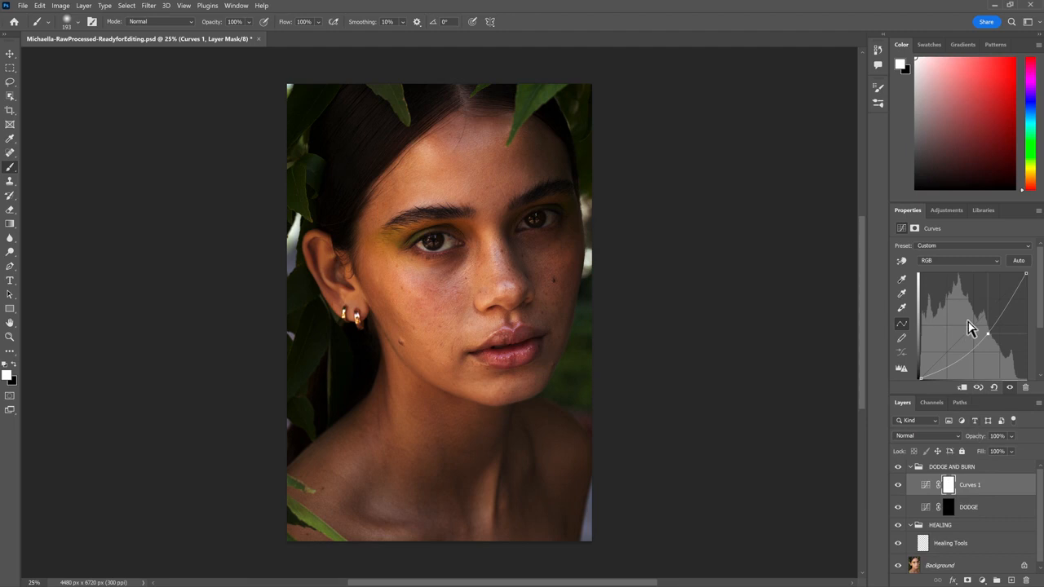
{"action": "key", "text": "ctrl+i"}
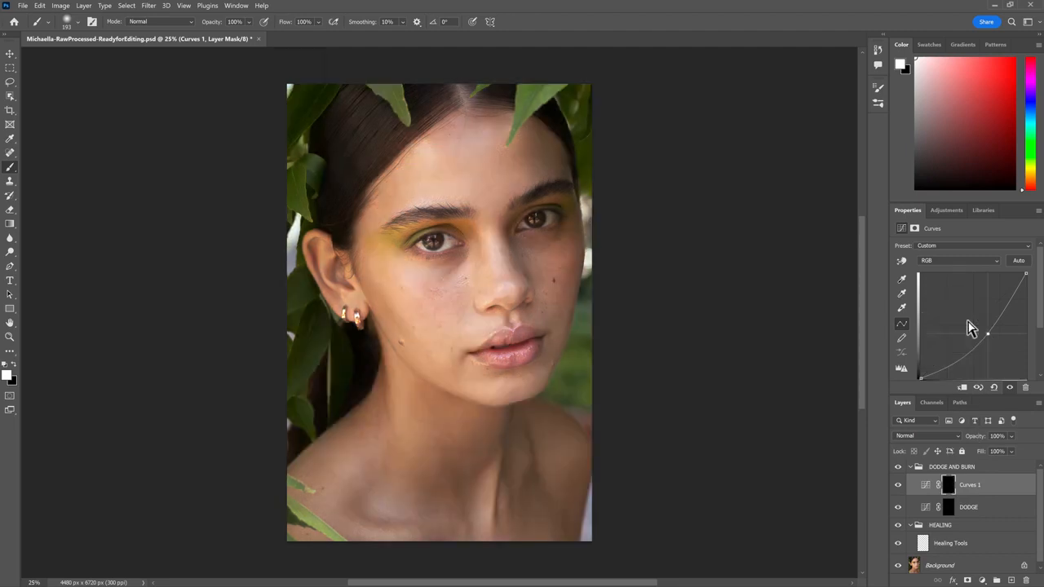
Name the darkening Curves layer BURN and collapse the HEALING and DODGE AND BURN groups.
{"action": "double_click", "coordinate": [970, 486]}
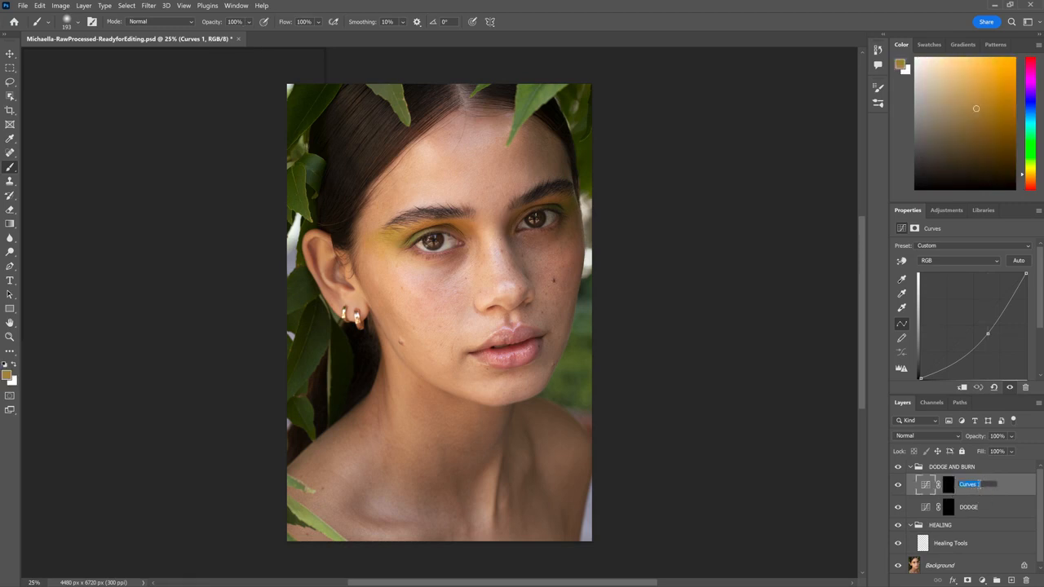
{"action": "type", "text": "BURN"}
{"action": "key", "text": "Return"}
{"action": "left_click", "coordinate": [910, 526]}
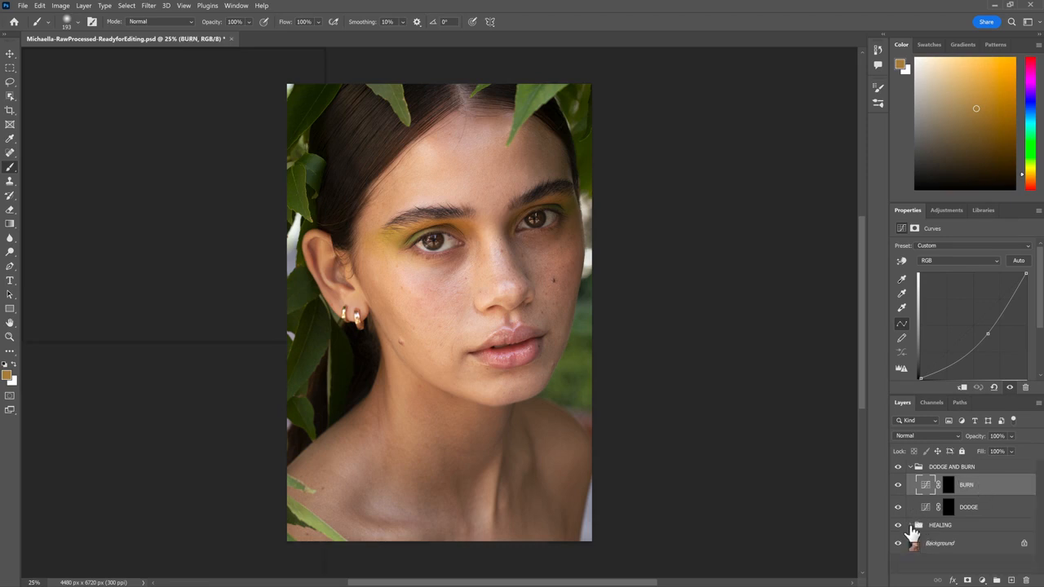
{"action": "left_click", "coordinate": [911, 525]}
{"action": "left_click", "coordinate": [910, 525]}
{"action": "left_click", "coordinate": [911, 467]}
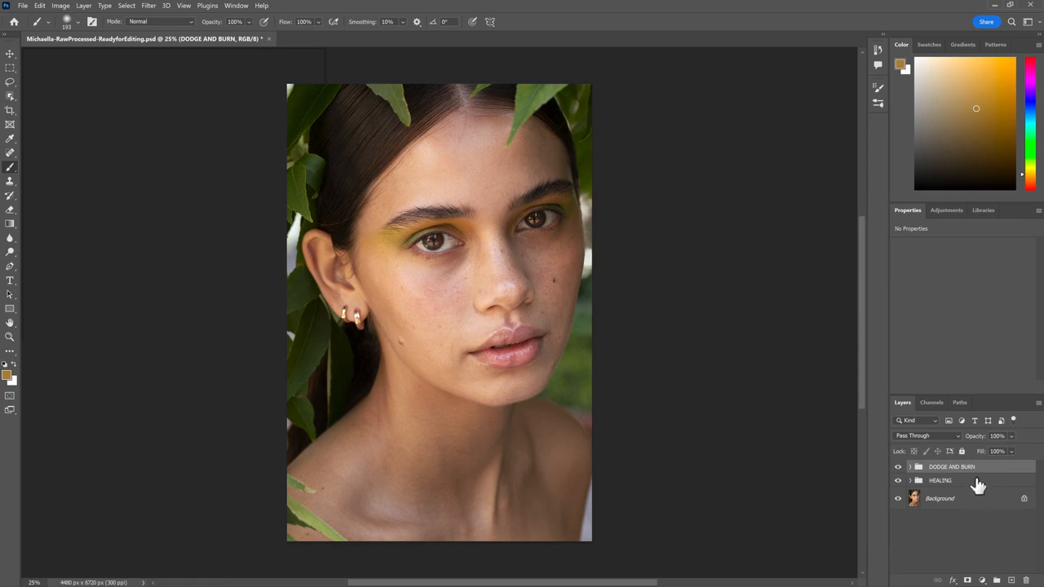
{"action": "double_click", "coordinate": [939, 467]}
{"action": "type", "text": "SKIN COLOUR COR"}
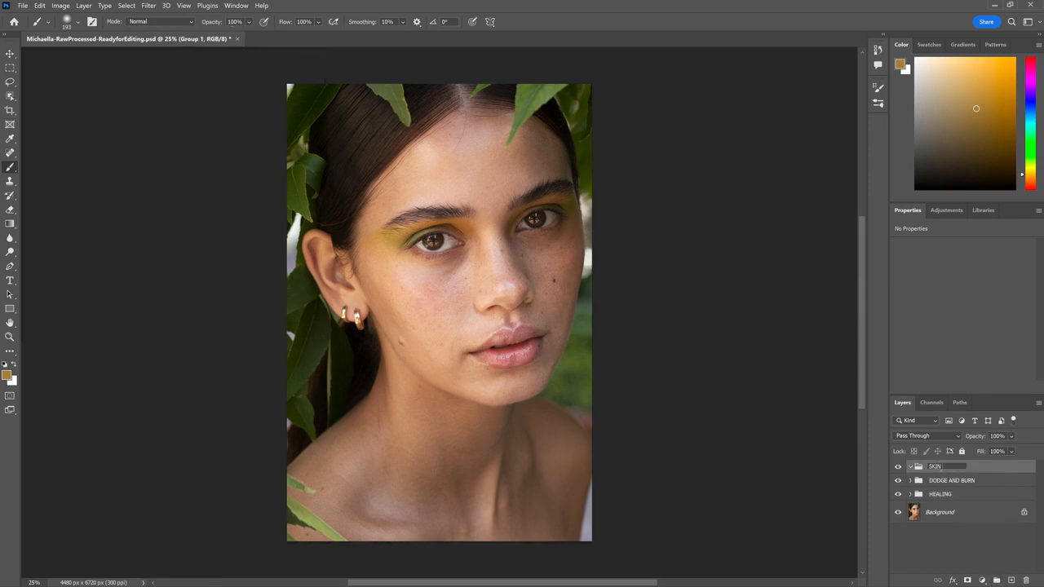
{"action": "type", "text": "RECTION"}
{"action": "key", "text": "Return"}
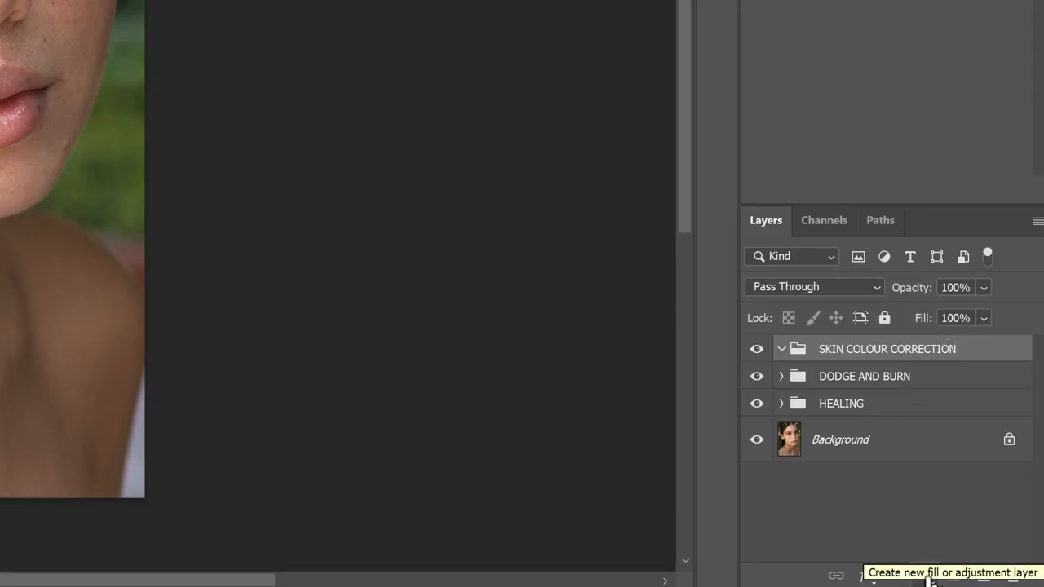
{"action": "left_click", "coordinate": [928, 576]}
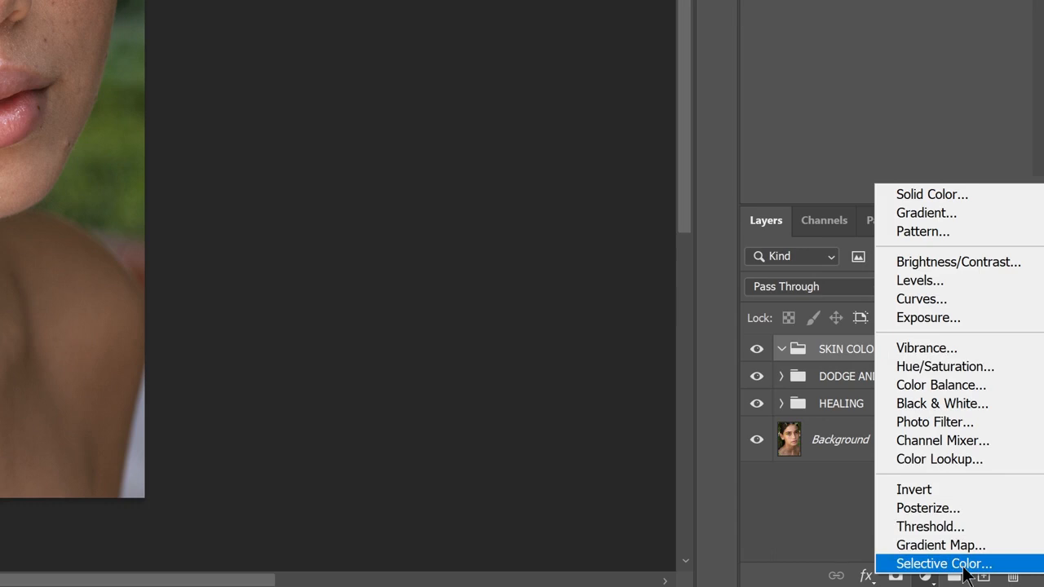
{"action": "left_click", "coordinate": [808, 577]}
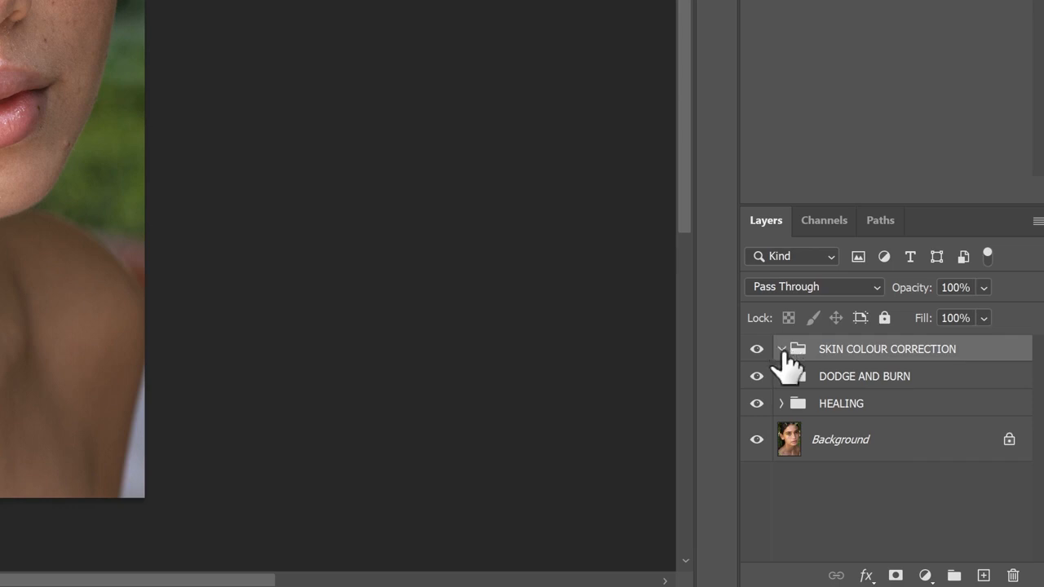
{"action": "left_click_drag", "start_coordinate": [941, 362], "coordinate": [1014, 575]}
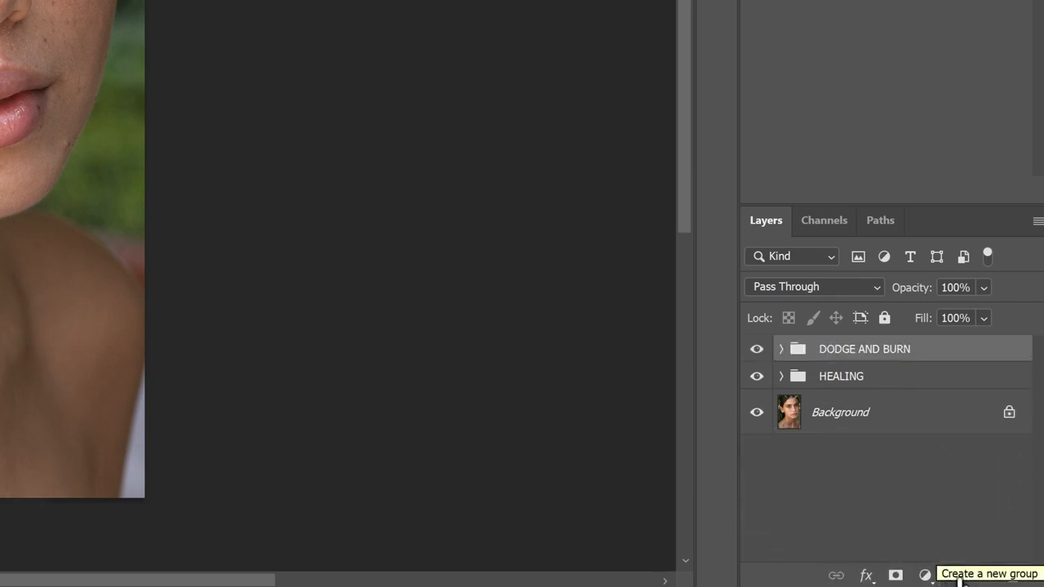
Create a layer group above DODGE AND BURN and name it SKIN TEXTURE.
{"action": "left_click", "coordinate": [954, 576]}
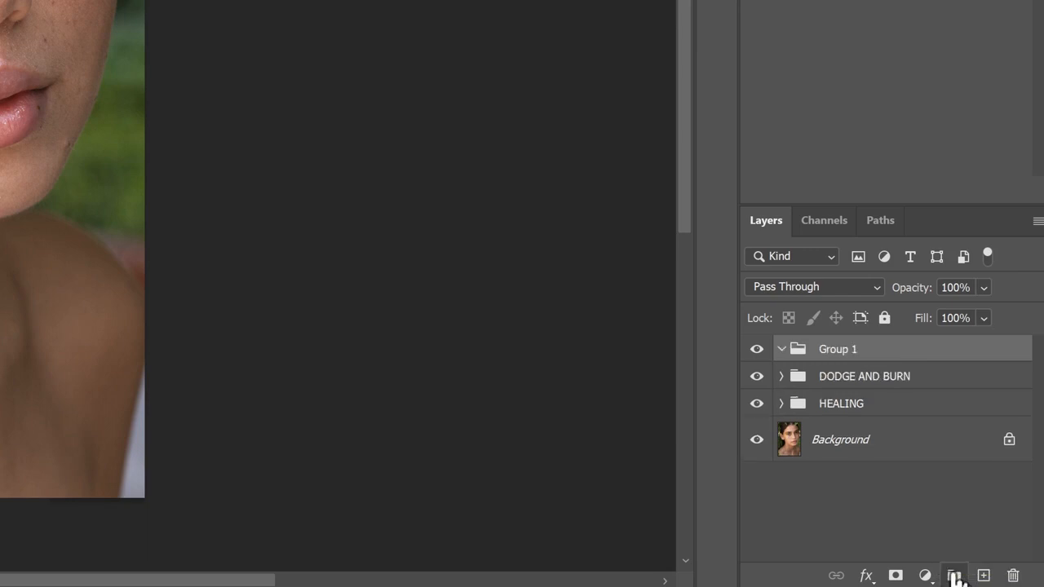
{"action": "double_click", "coordinate": [839, 349]}
{"action": "type", "text": "SK"}
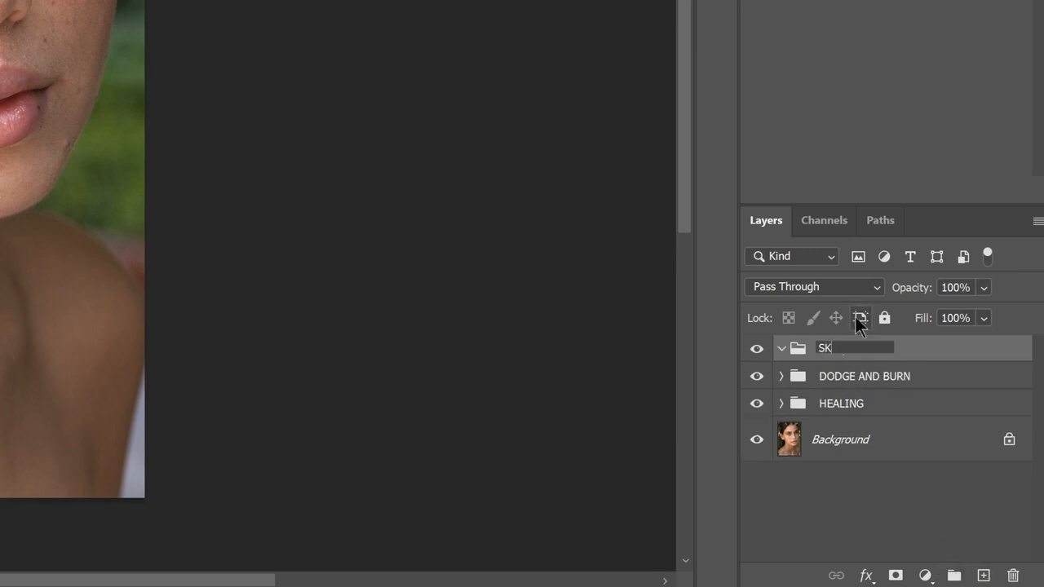
{"action": "type", "text": "IN TEXTURE"}
{"action": "key", "text": "Return"}
Add a blank layer inside the SKIN TEXTURE group and name it Clone Stamp.
{"action": "left_click", "coordinate": [985, 577]}
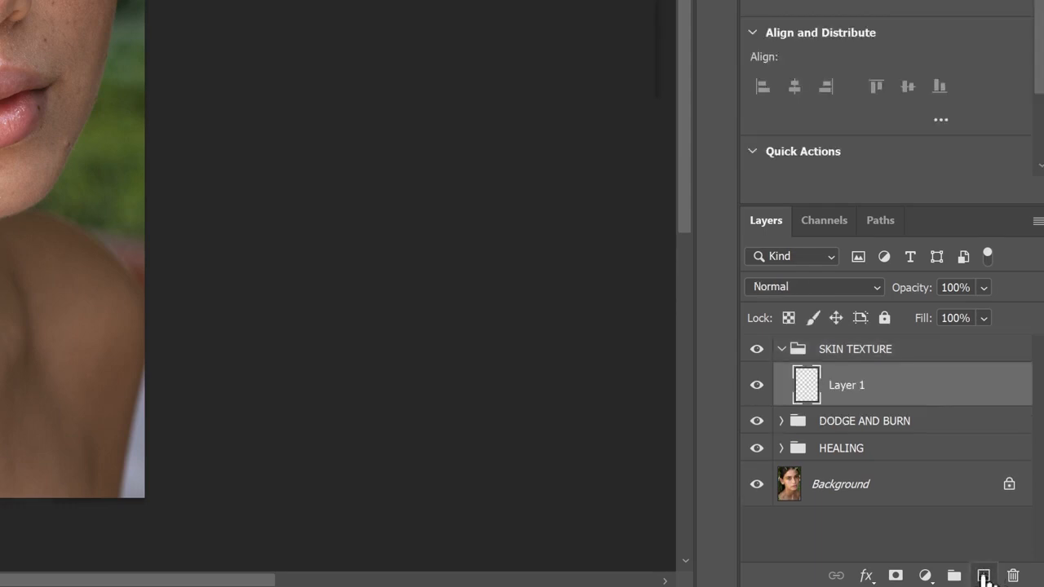
{"action": "double_click", "coordinate": [849, 384]}
{"action": "type", "text": "Clon"}
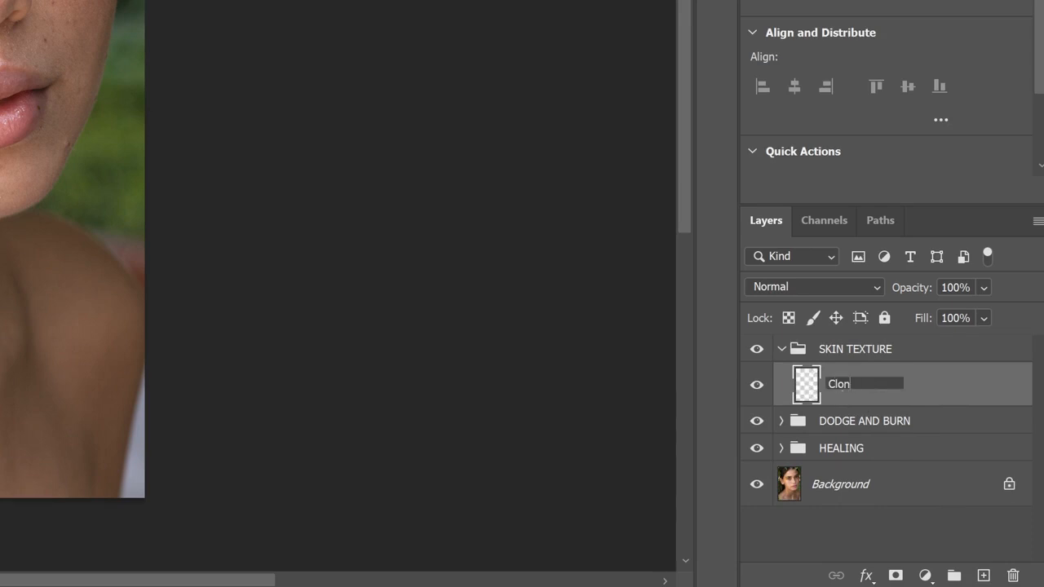
{"action": "type", "text": "e stamp"}
{"action": "left_click_drag", "start_coordinate": [870, 382], "coordinate": [860, 381]}
{"action": "type", "text": "S"}
{"action": "key", "text": "Return"}
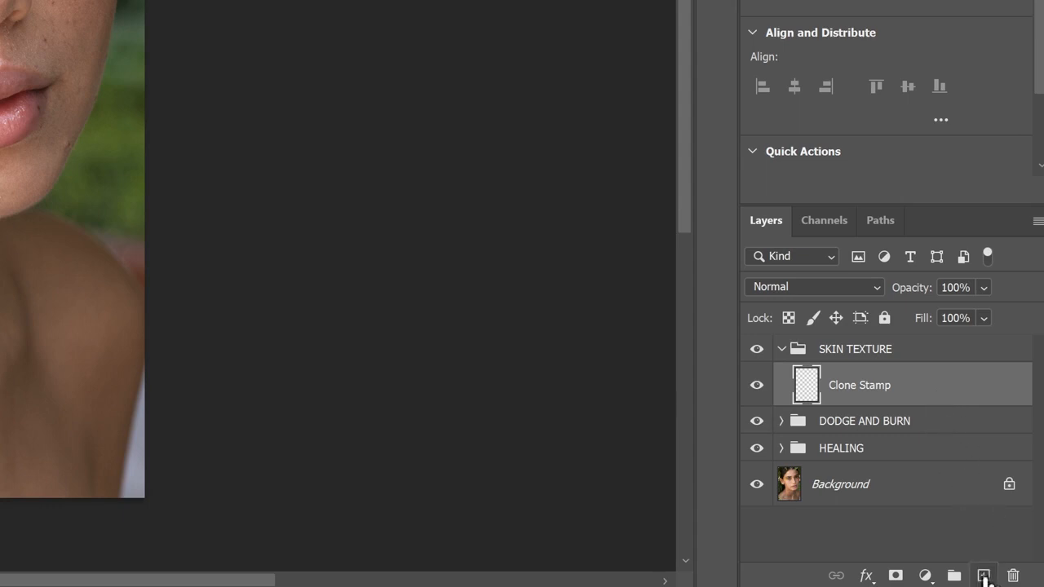
Add a blank layer named Paintbrush above Clone Stamp and collapse the SKIN TEXTURE group.
{"action": "left_click", "coordinate": [984, 576]}
{"action": "double_click", "coordinate": [847, 384]}
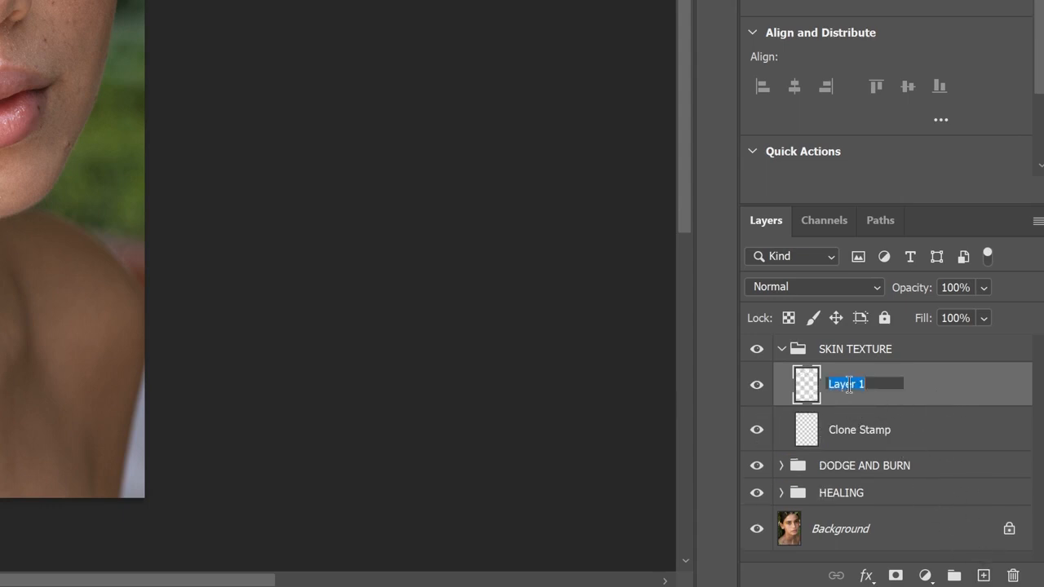
{"action": "type", "text": "Paintbrush"}
{"action": "key", "text": "Return"}
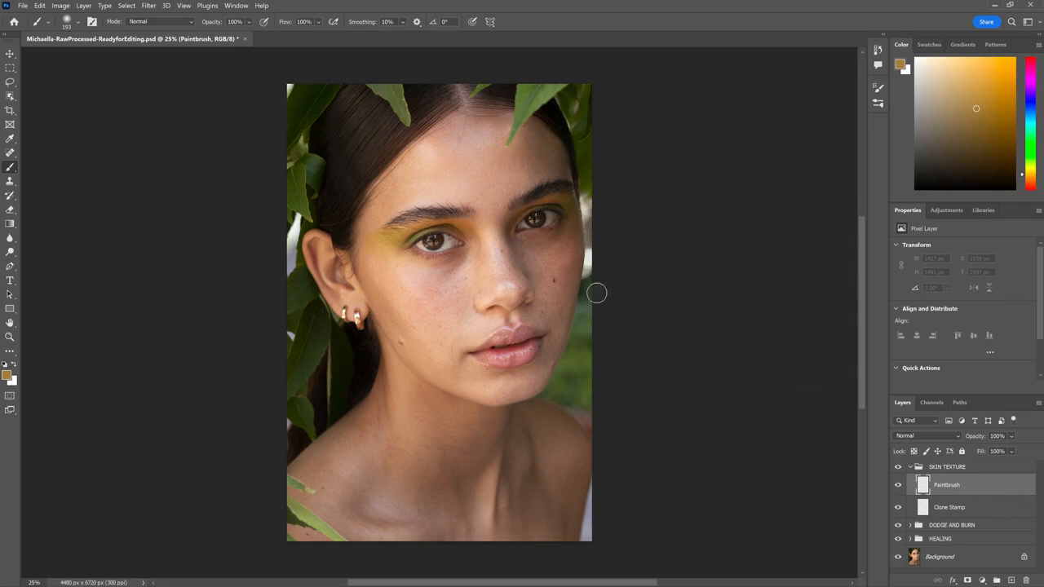
{"action": "left_click", "coordinate": [913, 467]}
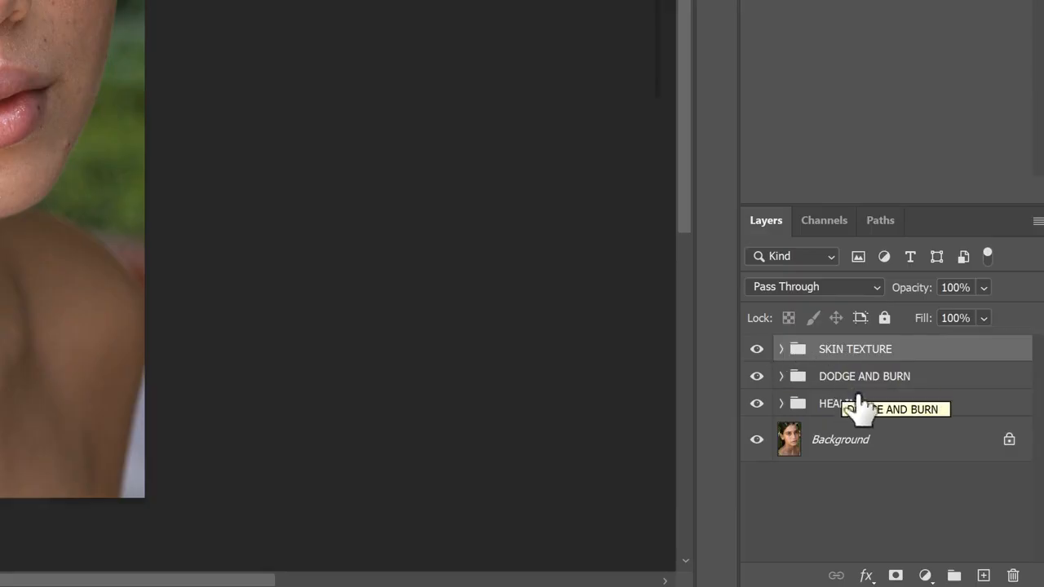
Create a layer group above SKIN TEXTURE, name it SKIN COLOUR CORRECTION, and collapse it.
{"action": "left_click", "coordinate": [953, 575]}
{"action": "double_click", "coordinate": [844, 349]}
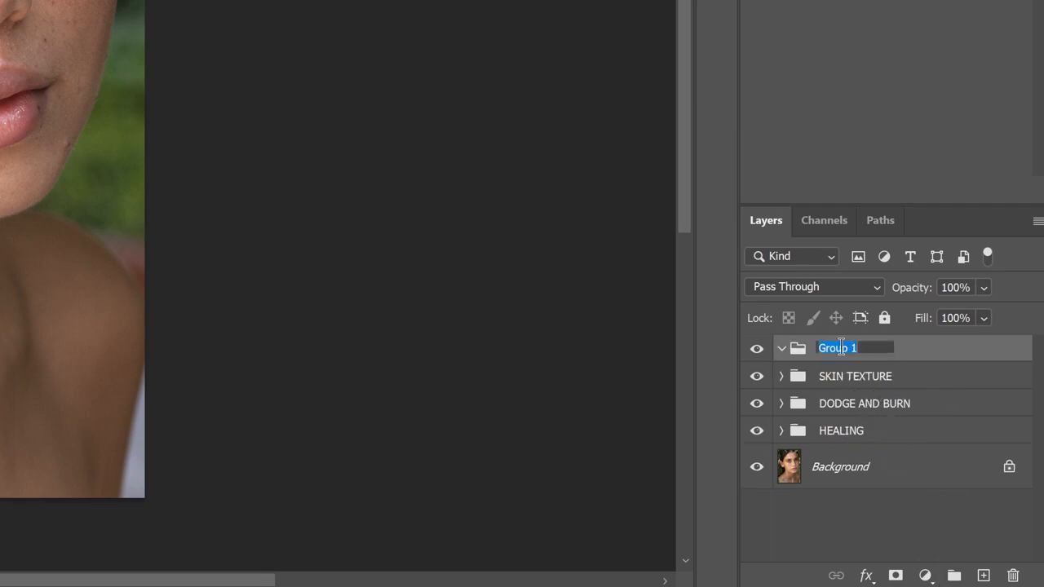
{"action": "type", "text": "SKIN COLOUR CORRECTION"}
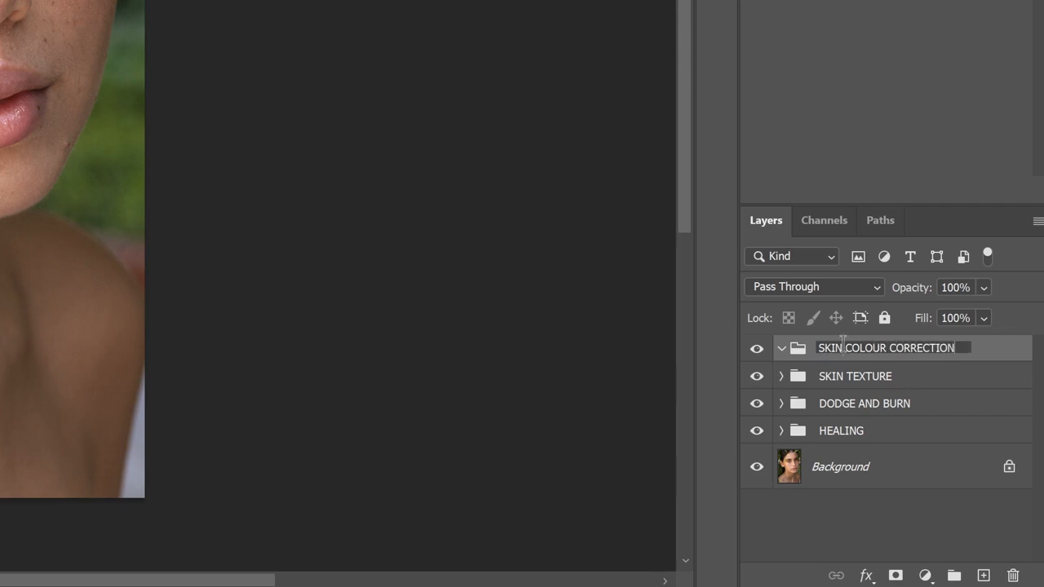
{"action": "key", "text": "Return"}
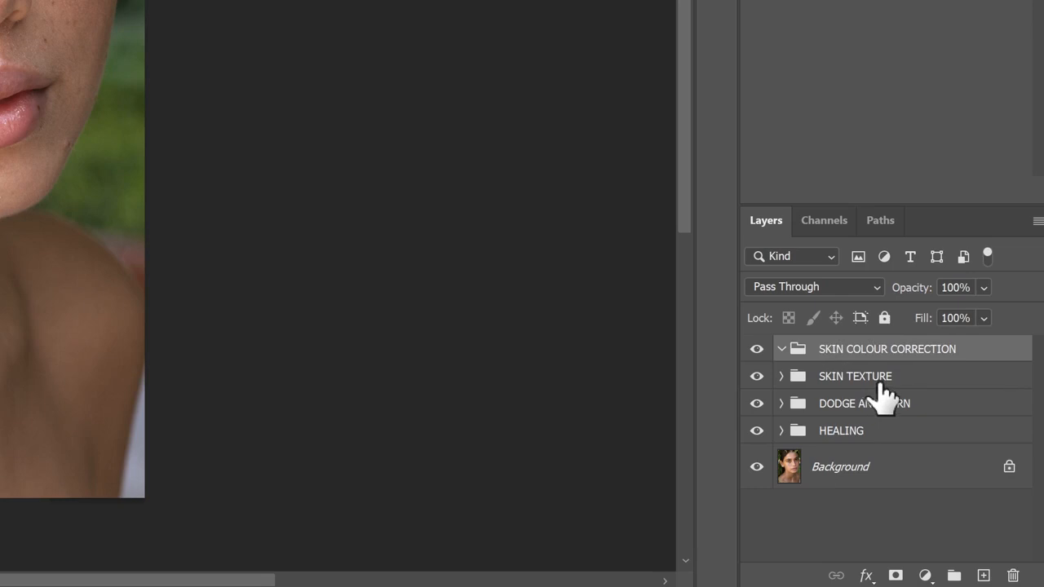
{"action": "left_click", "coordinate": [926, 575]}
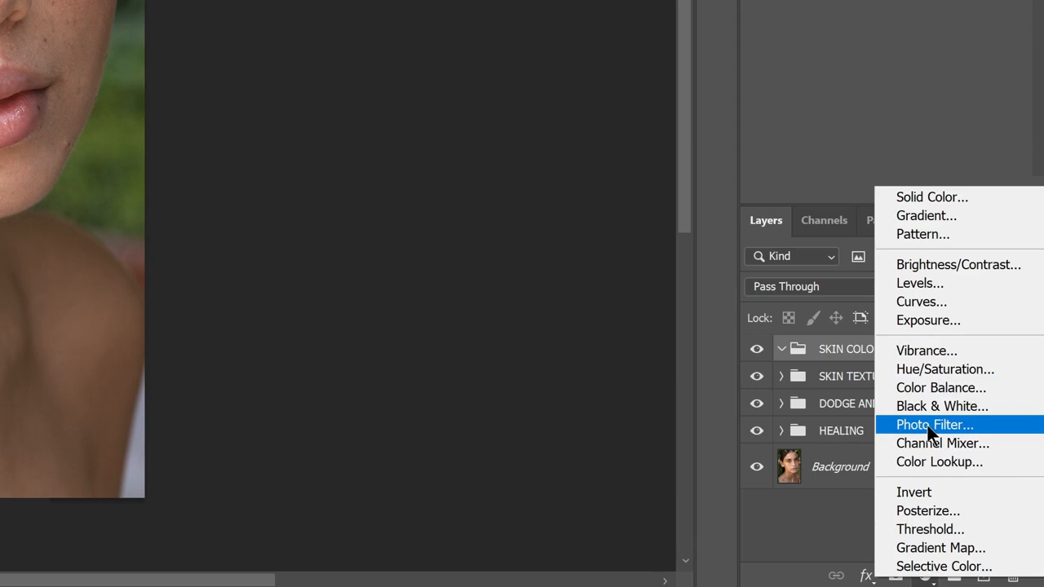
{"action": "left_click", "coordinate": [781, 346]}
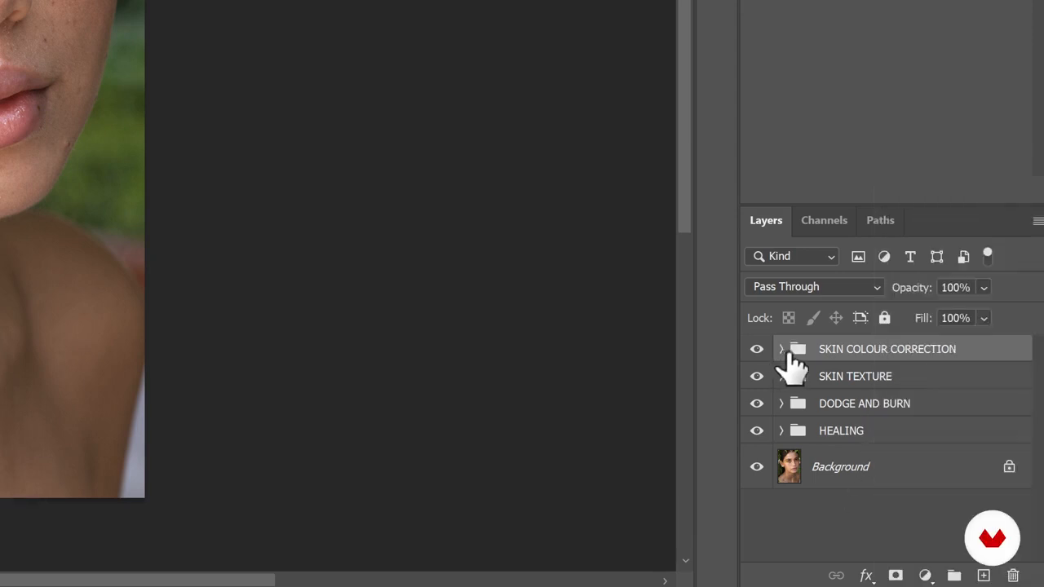
Expand all the layer groups and enlarge the layer list to show the full retouching structure.
{"action": "left_click", "coordinate": [782, 349]}
{"action": "left_click", "coordinate": [783, 377]}
{"action": "left_click", "coordinate": [783, 492]}
{"action": "scroll", "coordinate": [816, 480], "scroll_direction": "down", "scroll_amount": 1}
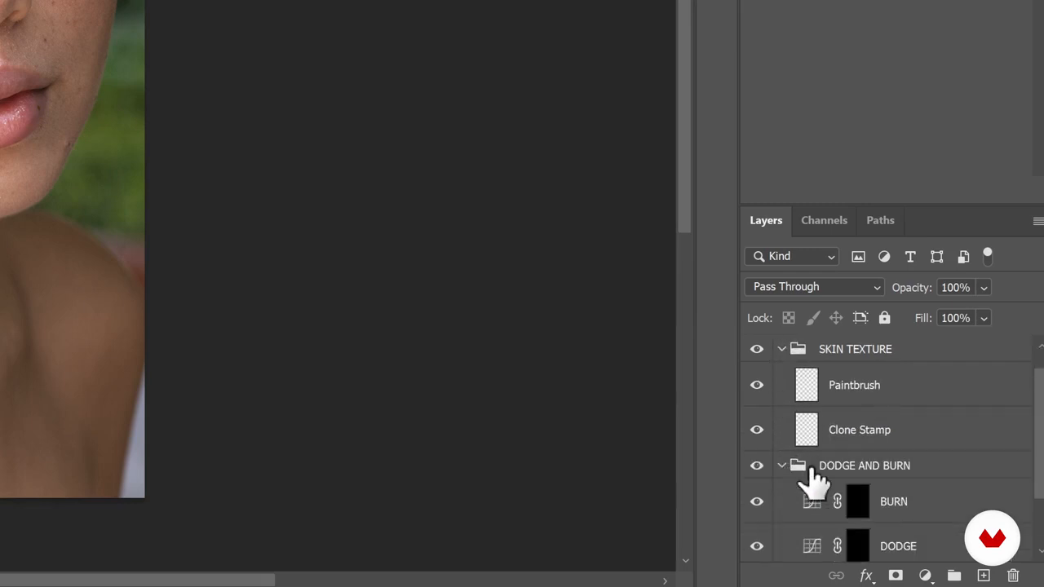
{"action": "scroll", "coordinate": [813, 480], "scroll_direction": "down", "scroll_amount": 1}
{"action": "left_click", "coordinate": [782, 527]}
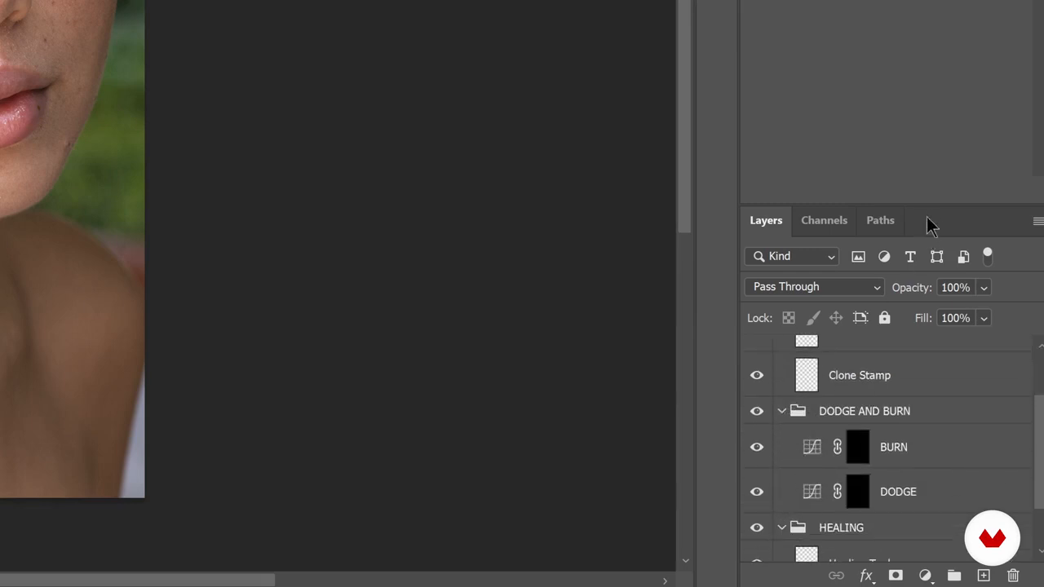
{"action": "left_click_drag", "start_coordinate": [933, 205], "coordinate": [934, 0]}
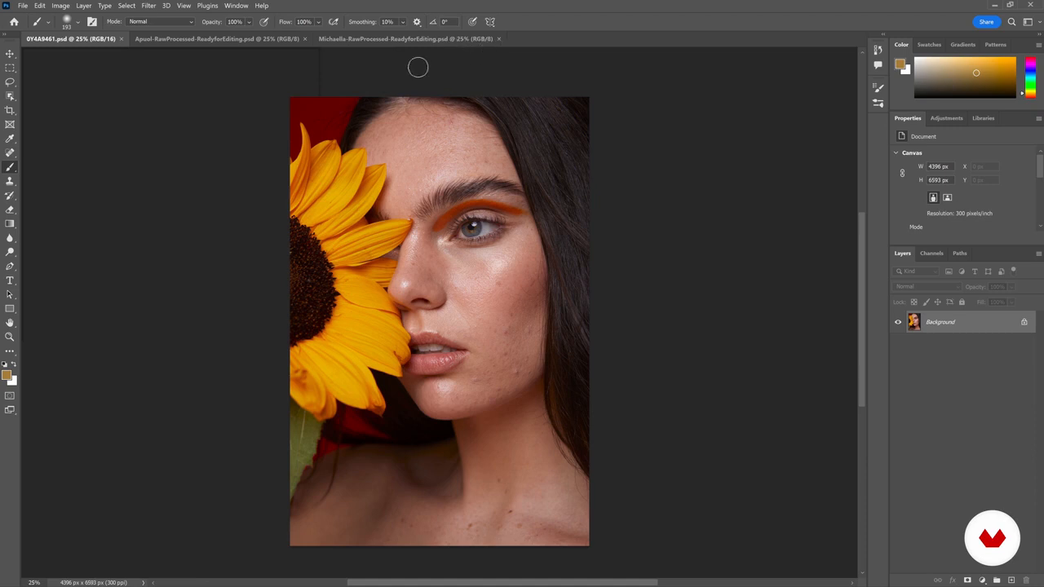
View the other two open raw-processed portrait documents one after the other.
{"action": "left_click", "coordinate": [283, 39]}
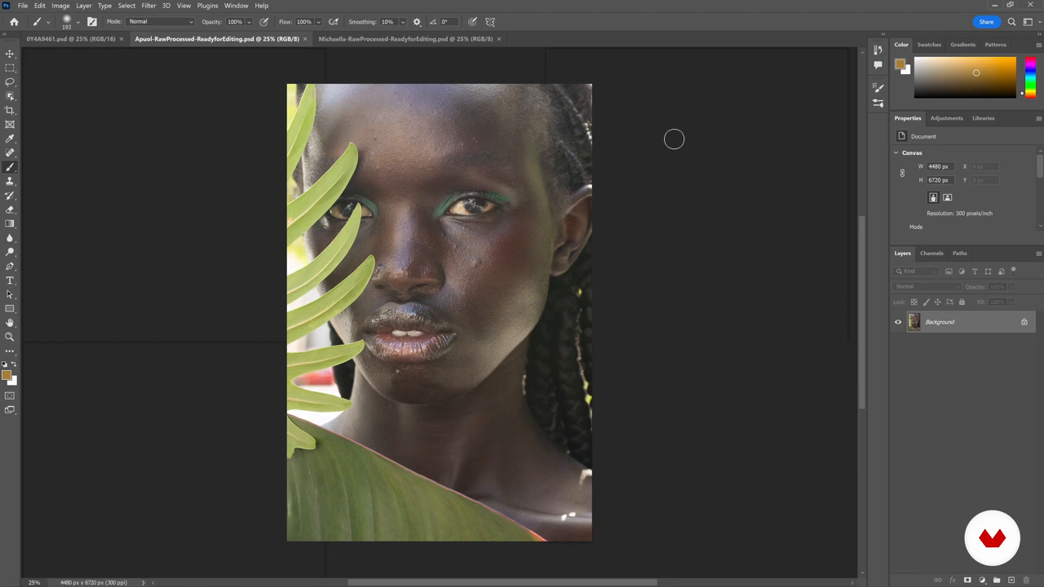
{"action": "left_click", "coordinate": [450, 41]}
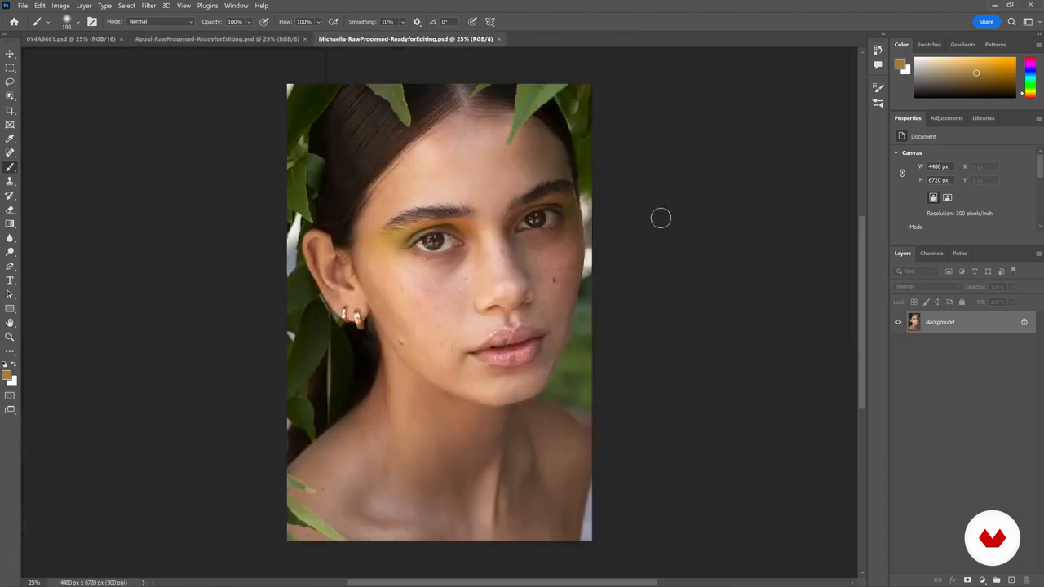